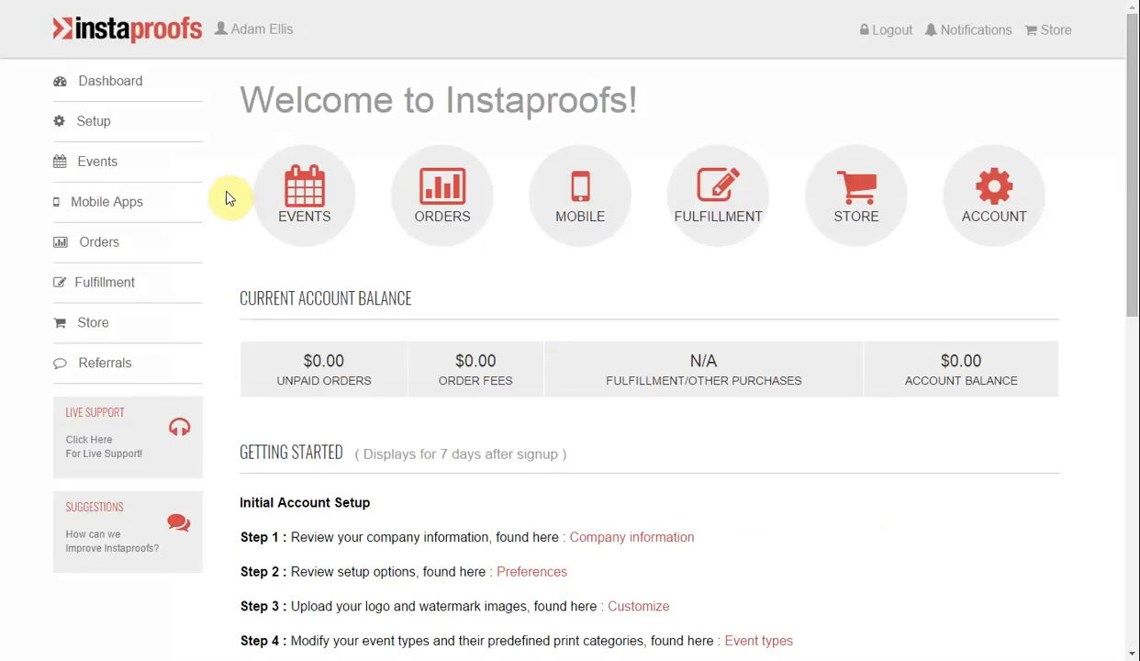
Open the High Resolution Subscription page and review the subscription's benefits and purchase section.
{"action": "left_click", "coordinate": [95, 323]}
{"action": "left_click", "coordinate": [152, 394]}
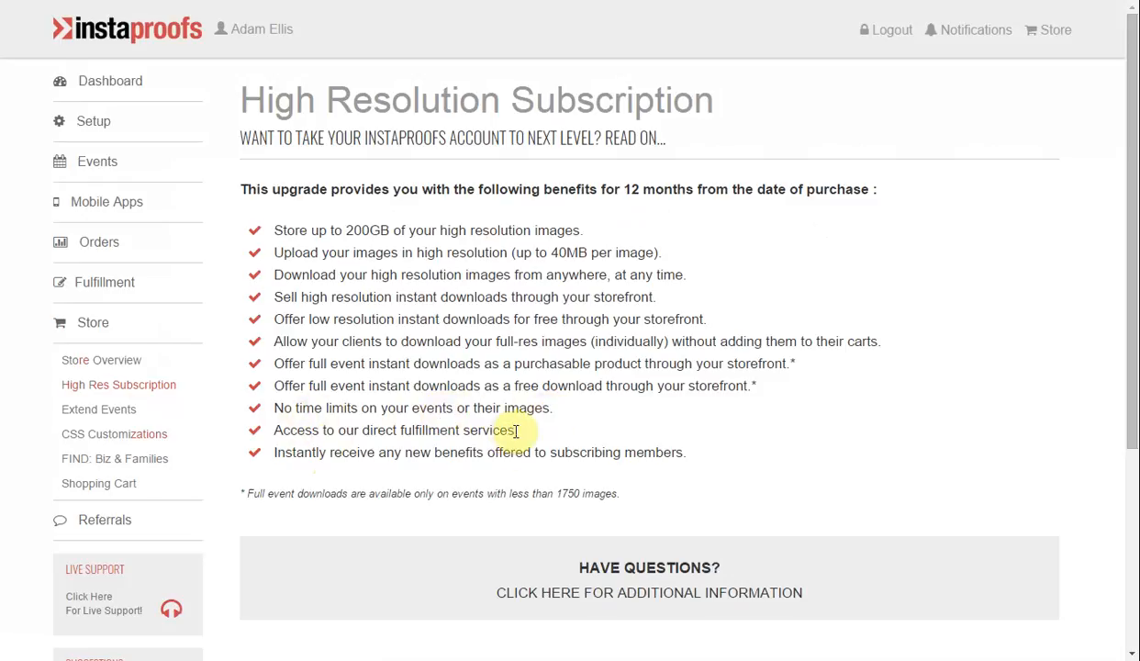
{"action": "scroll", "coordinate": [584, 445], "scroll_direction": "down", "scroll_amount": 1}
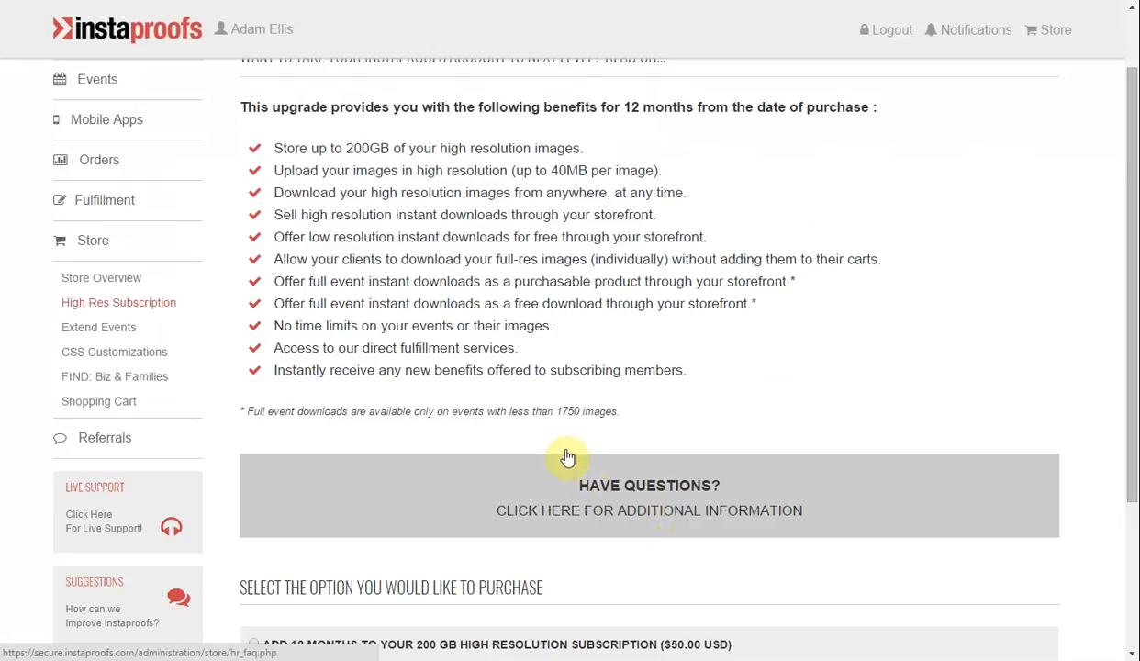
{"action": "scroll", "coordinate": [473, 340], "scroll_direction": "up", "scroll_amount": 1}
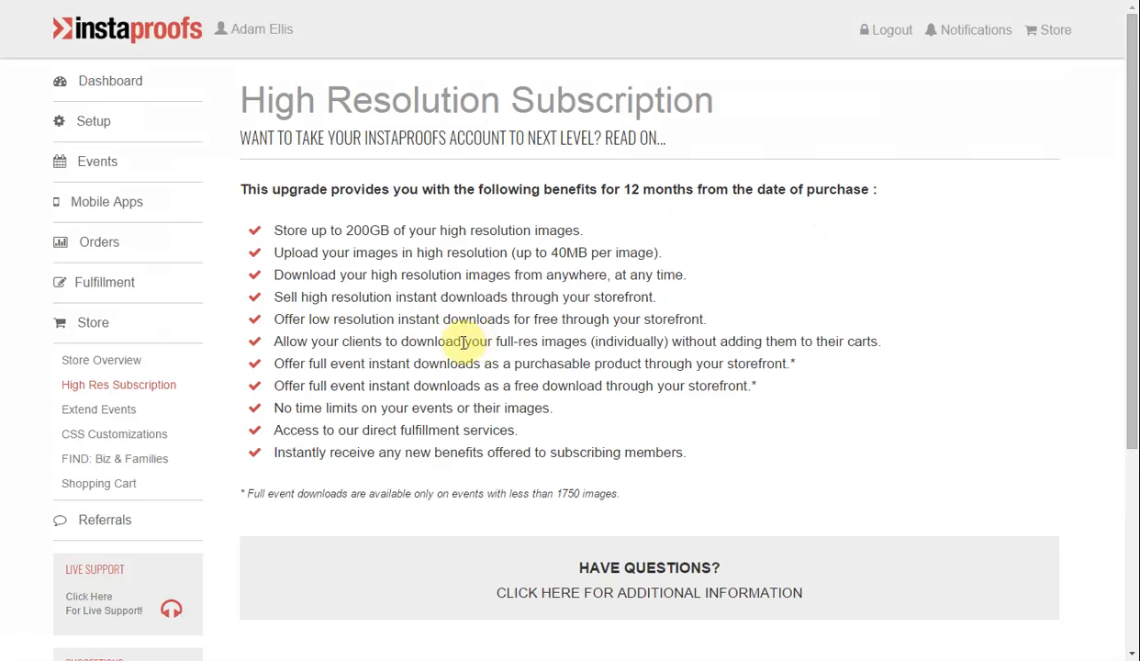
Open the direct fulfillment agreement from the fulfillment overview and select Richard Photo Lab as the lab.
{"action": "left_click", "coordinate": [98, 285]}
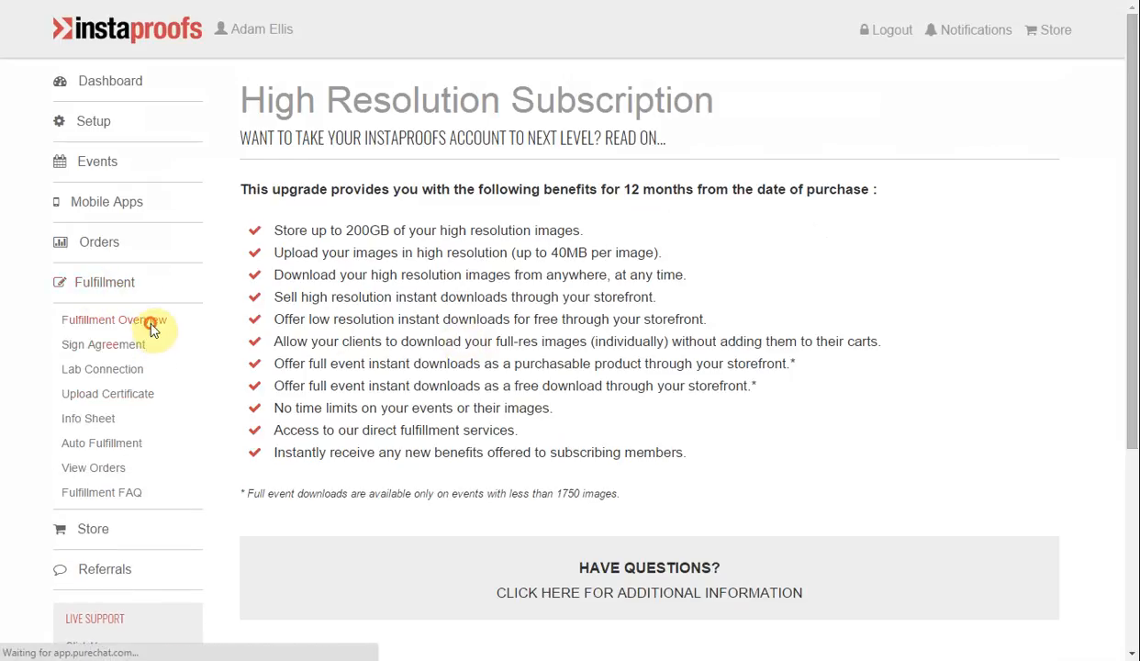
{"action": "left_click", "coordinate": [150, 329]}
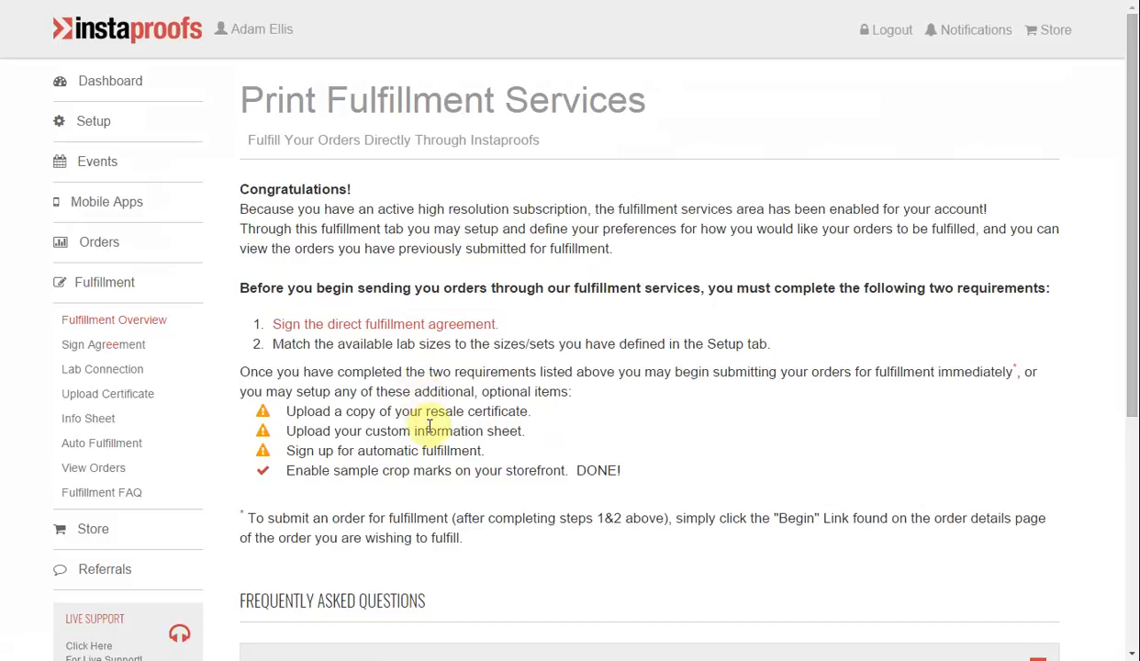
{"action": "left_click", "coordinate": [429, 330]}
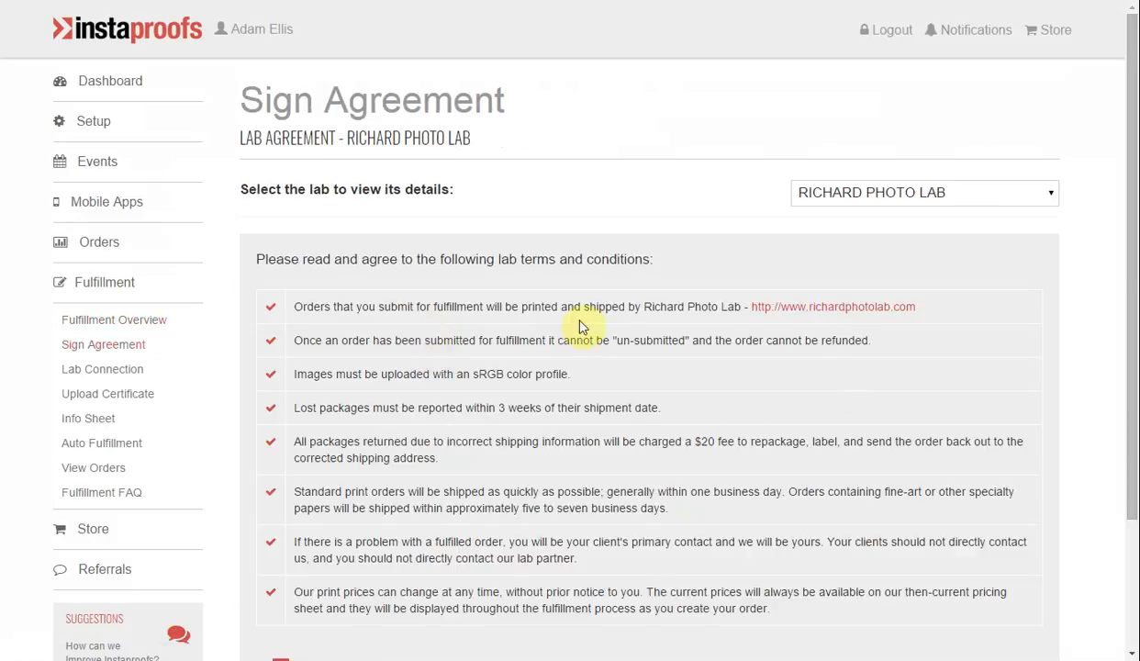
{"action": "left_click", "coordinate": [858, 198]}
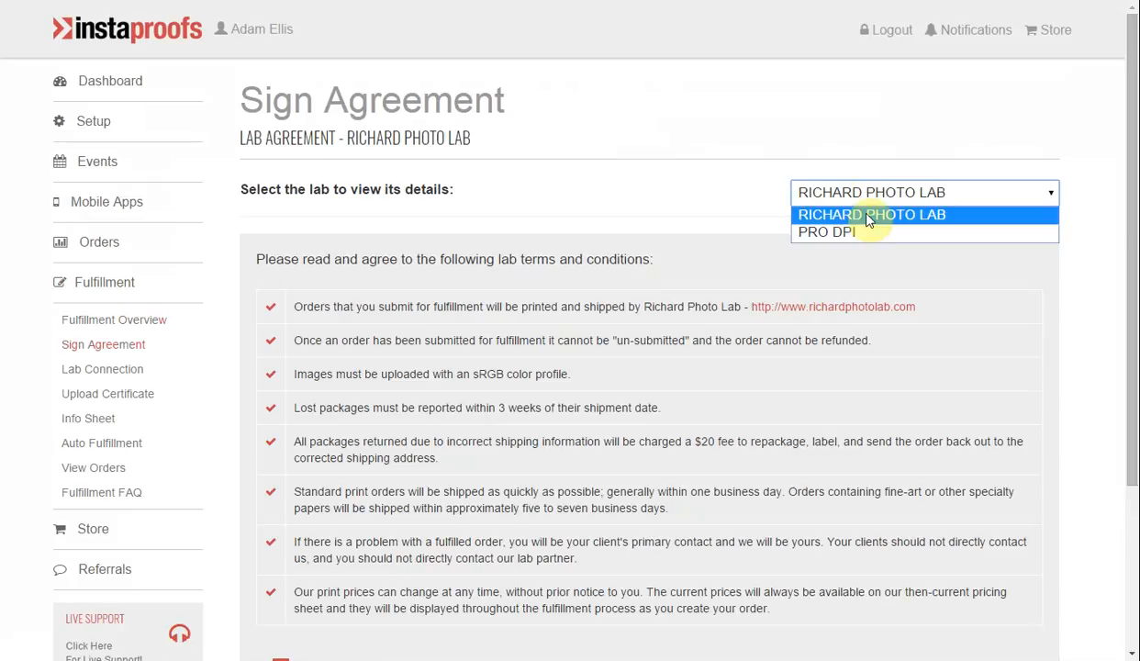
{"action": "left_click", "coordinate": [868, 219]}
Read and accept the Richard Photo Lab terms and conditions, submit the agreement, and check the recorded agreement date.
{"action": "scroll", "coordinate": [484, 241], "scroll_direction": "down", "scroll_amount": 1}
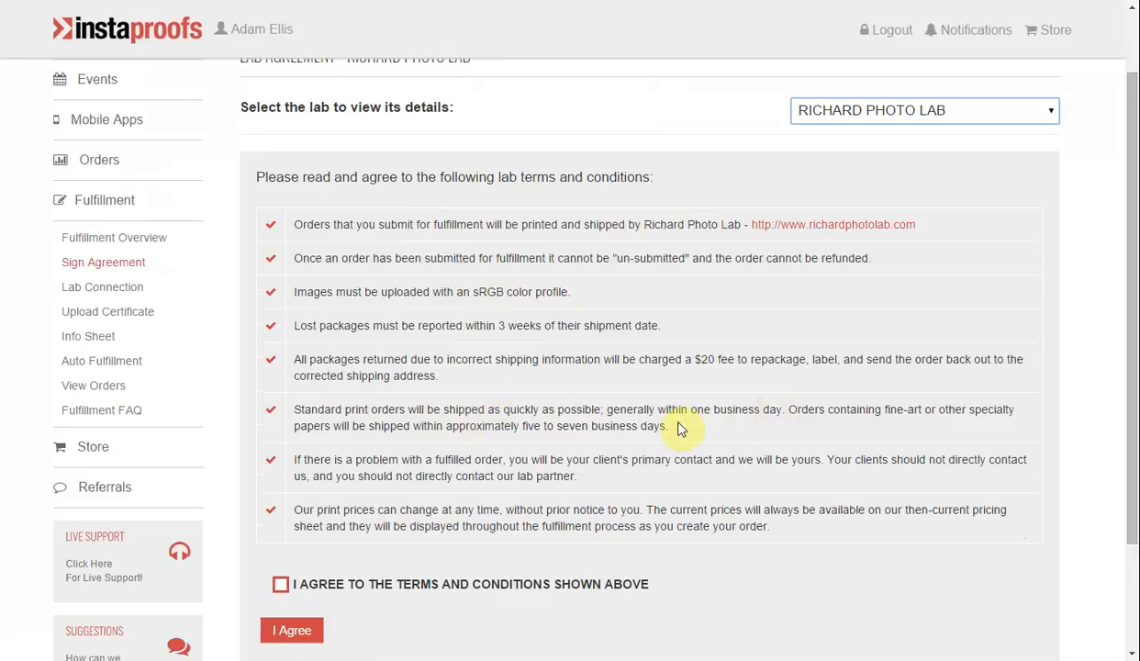
{"action": "scroll", "coordinate": [404, 413], "scroll_direction": "down", "scroll_amount": 3}
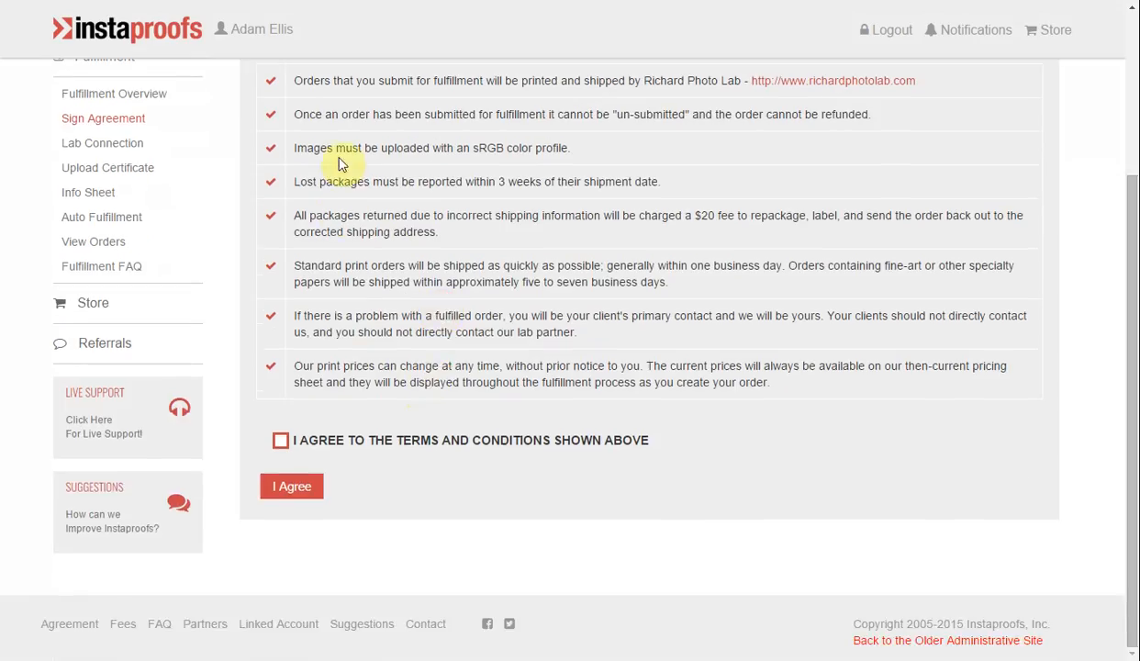
{"action": "left_click", "coordinate": [282, 441]}
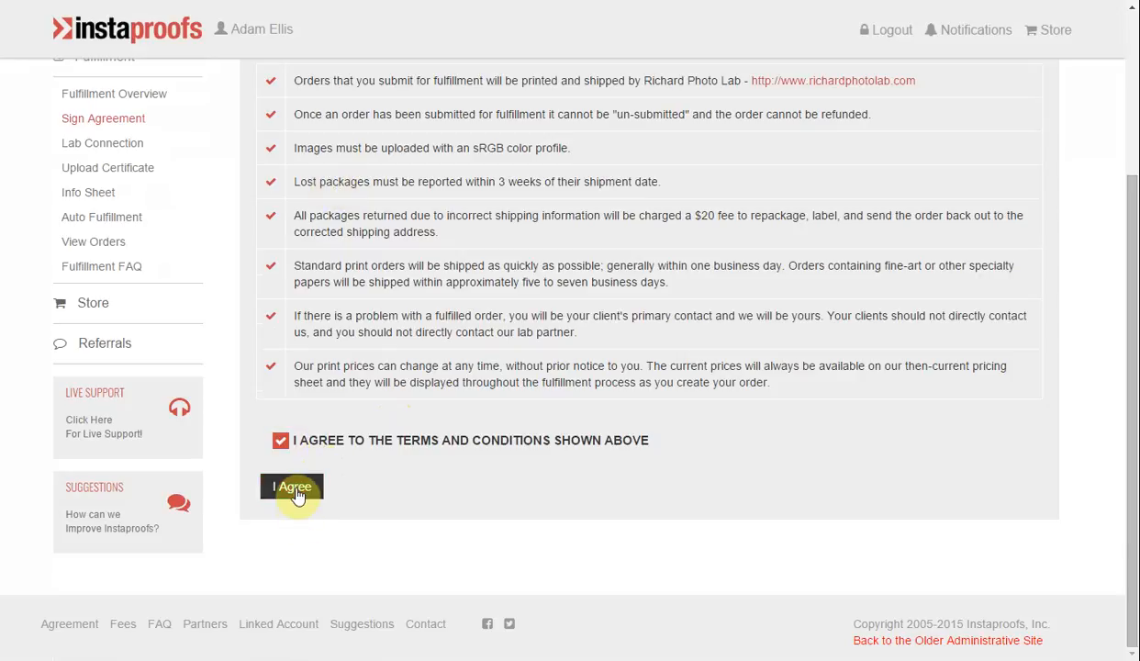
{"action": "left_click", "coordinate": [294, 492]}
{"action": "scroll", "coordinate": [615, 349], "scroll_direction": "down", "scroll_amount": 3}
{"action": "scroll", "coordinate": [536, 386], "scroll_direction": "up", "scroll_amount": 3}
{"action": "left_click_drag", "start_coordinate": [294, 259], "coordinate": [634, 260]}
{"action": "left_click", "coordinate": [632, 262]}
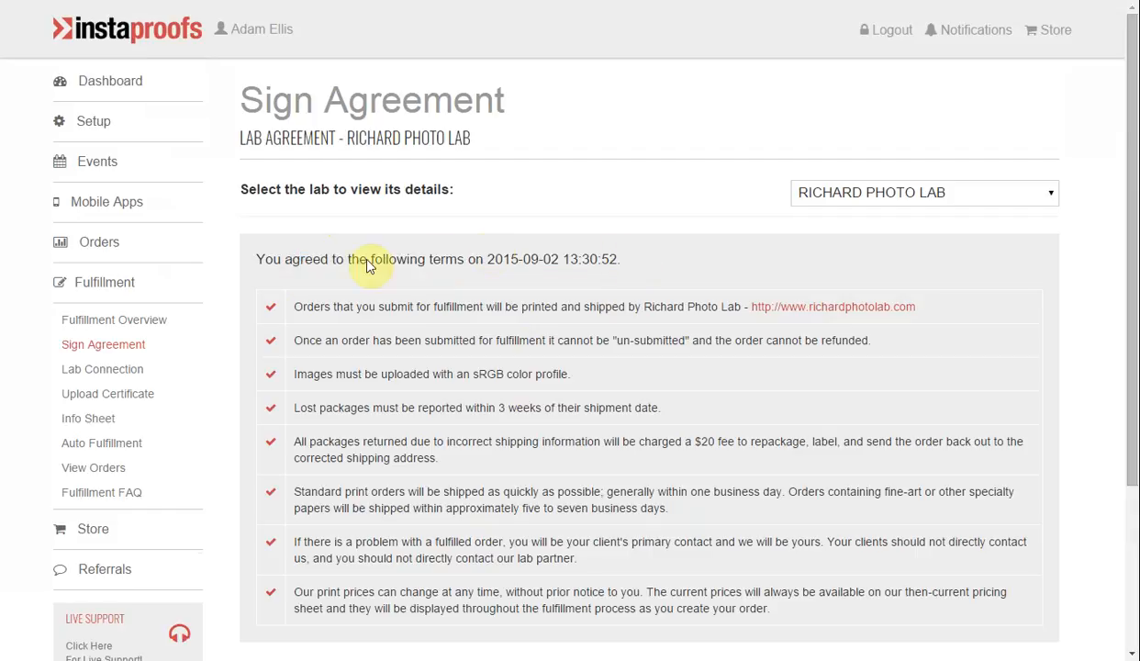
Open lab size matching from the fulfillment overview and set the default lab size for 4x6 to 4x6 - Lustre.
{"action": "left_click", "coordinate": [129, 323]}
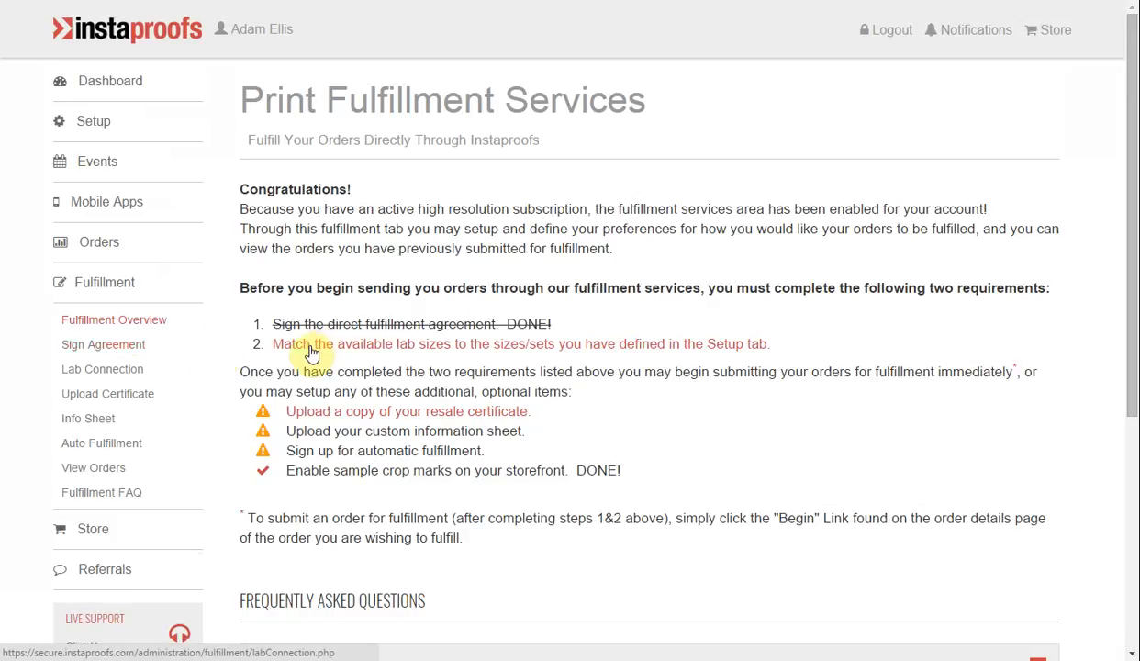
{"action": "left_click", "coordinate": [313, 353]}
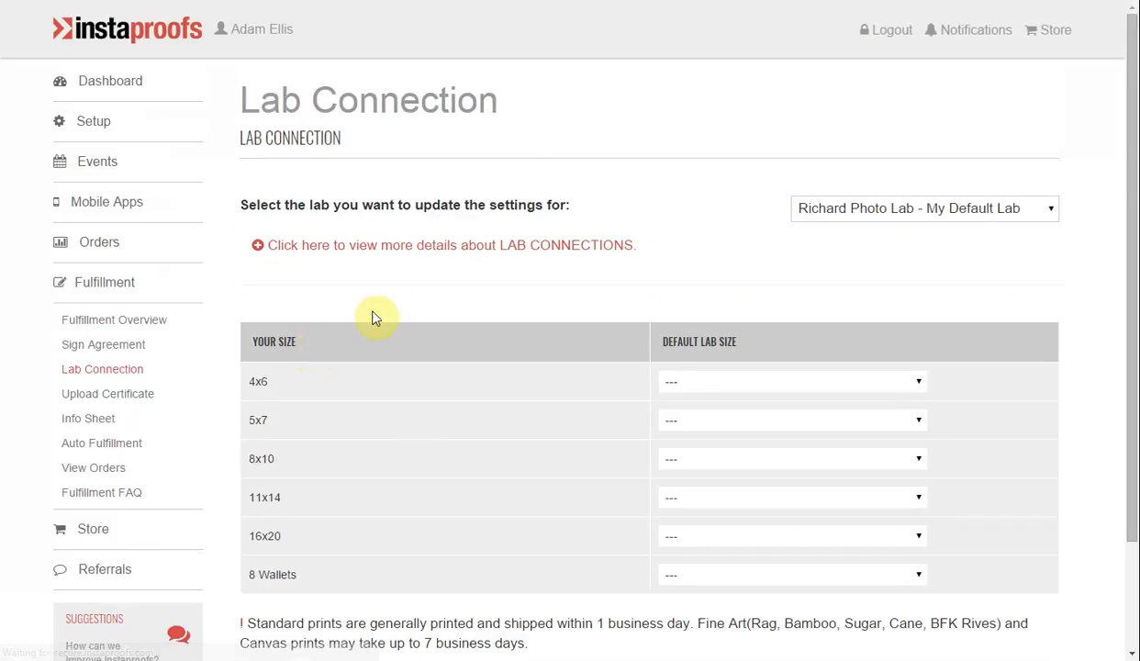
{"action": "scroll", "coordinate": [414, 294], "scroll_direction": "down", "scroll_amount": 1}
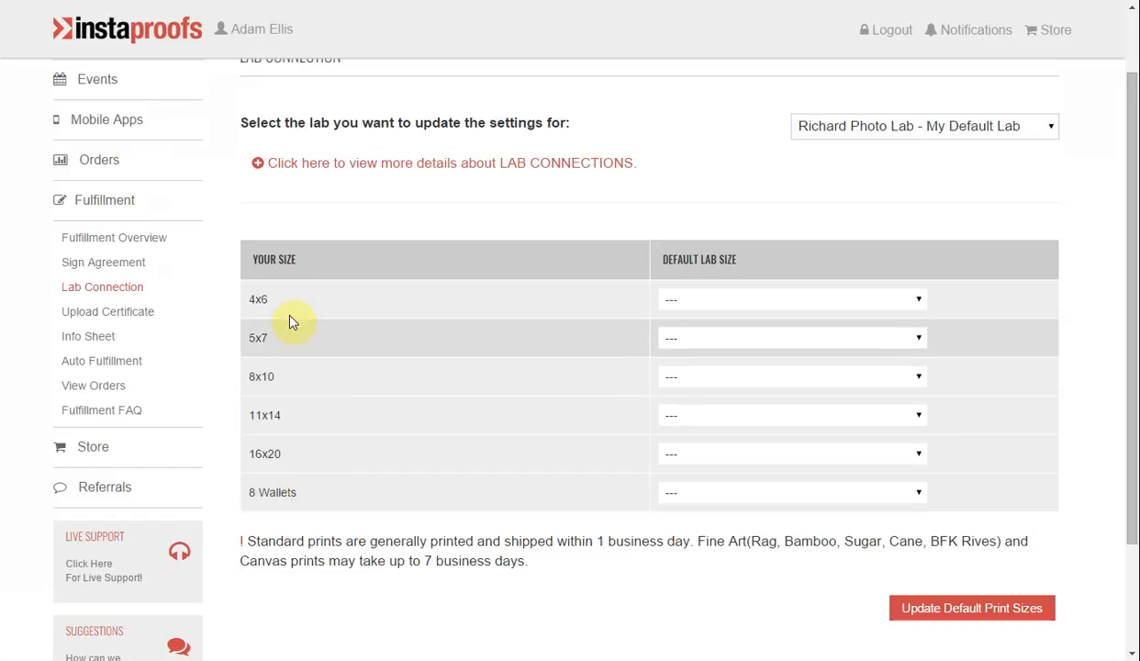
{"action": "left_click", "coordinate": [831, 299]}
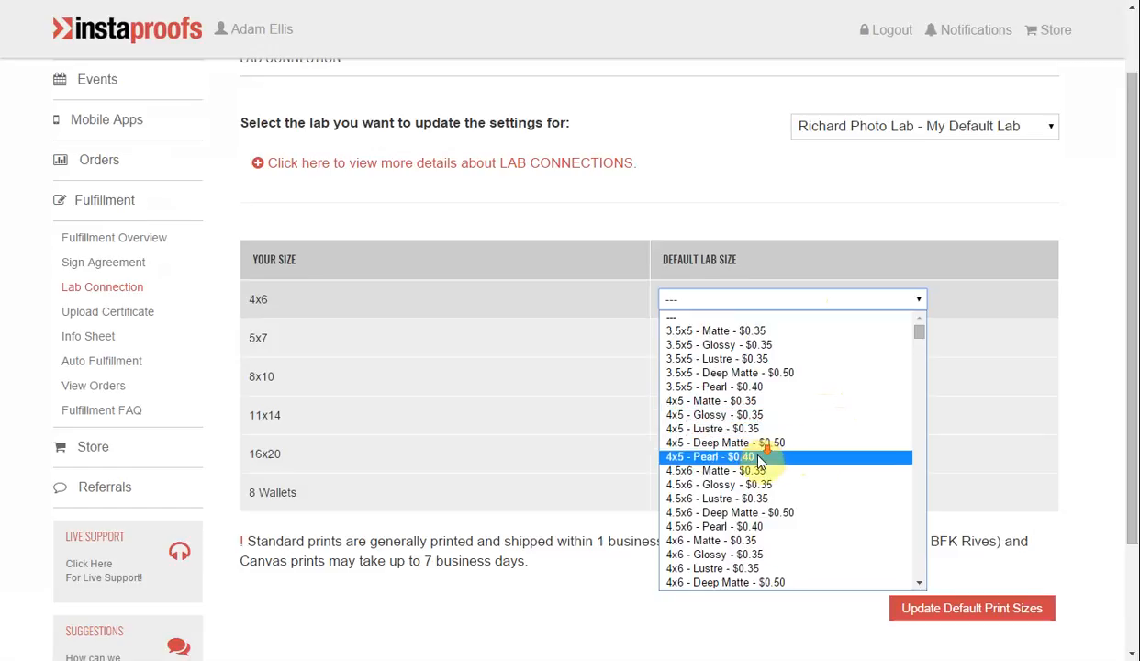
{"action": "scroll", "coordinate": [756, 460], "scroll_direction": "down", "scroll_amount": 4}
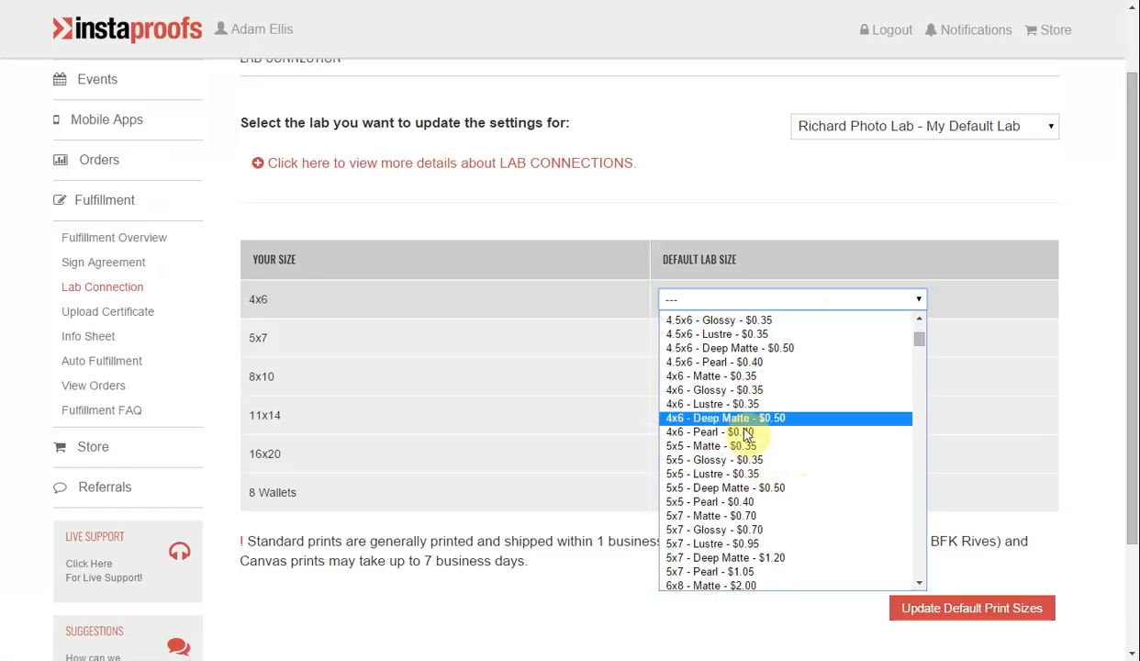
{"action": "left_click", "coordinate": [750, 404]}
Set the default lab sizes for 5x7 and 8x10 to their matching Lustre prints.
{"action": "left_click", "coordinate": [757, 338]}
{"action": "scroll", "coordinate": [751, 431], "scroll_direction": "down", "scroll_amount": 7}
{"action": "left_click", "coordinate": [749, 420]}
{"action": "left_click", "coordinate": [745, 376]}
{"action": "scroll", "coordinate": [726, 436], "scroll_direction": "down", "scroll_amount": 7}
{"action": "left_click", "coordinate": [708, 438]}
Set the default lab sizes for 11x14 and 16x20 to their matching Lustre prints.
{"action": "left_click", "coordinate": [746, 415]}
{"action": "scroll", "coordinate": [741, 551], "scroll_direction": "down", "scroll_amount": 20}
{"action": "left_click", "coordinate": [735, 472]}
{"action": "left_click", "coordinate": [738, 454]}
{"action": "scroll", "coordinate": [731, 354], "scroll_direction": "down", "scroll_amount": 20}
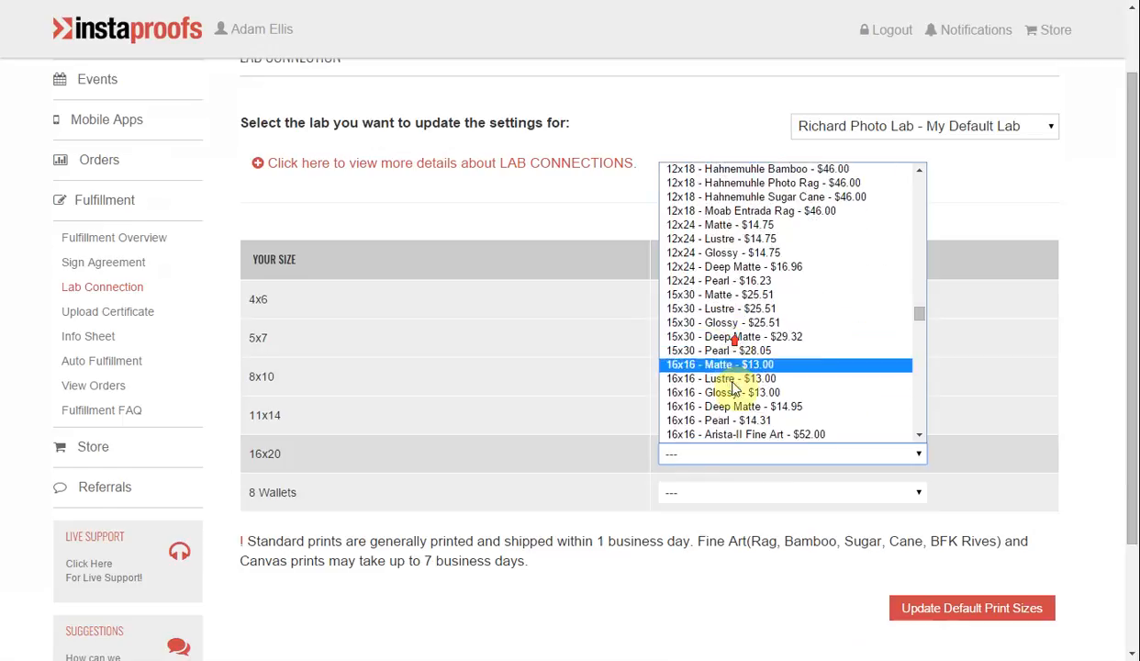
{"action": "left_click", "coordinate": [742, 247]}
Match 8 Wallets to 8 Wallets (2.5x3.5) - Lustre and save the default print sizes.
{"action": "left_click", "coordinate": [750, 487]}
{"action": "scroll", "coordinate": [752, 361], "scroll_direction": "down", "scroll_amount": 20}
{"action": "left_click_drag", "start_coordinate": [921, 373], "coordinate": [921, 462]}
{"action": "left_click", "coordinate": [809, 448]}
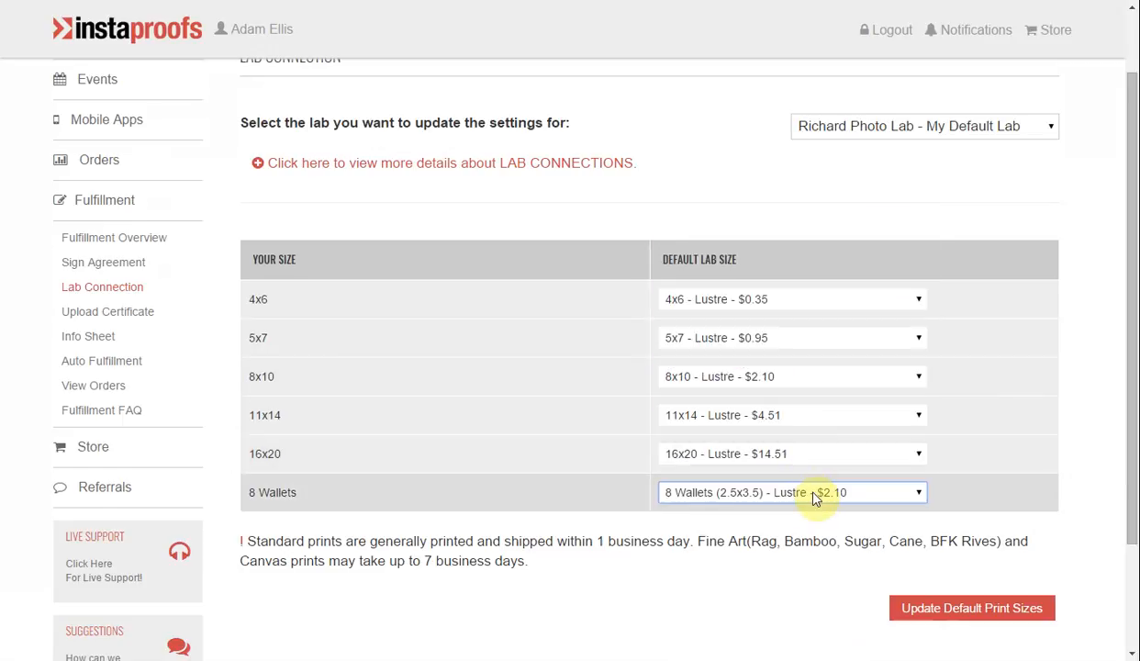
{"action": "left_click", "coordinate": [926, 610]}
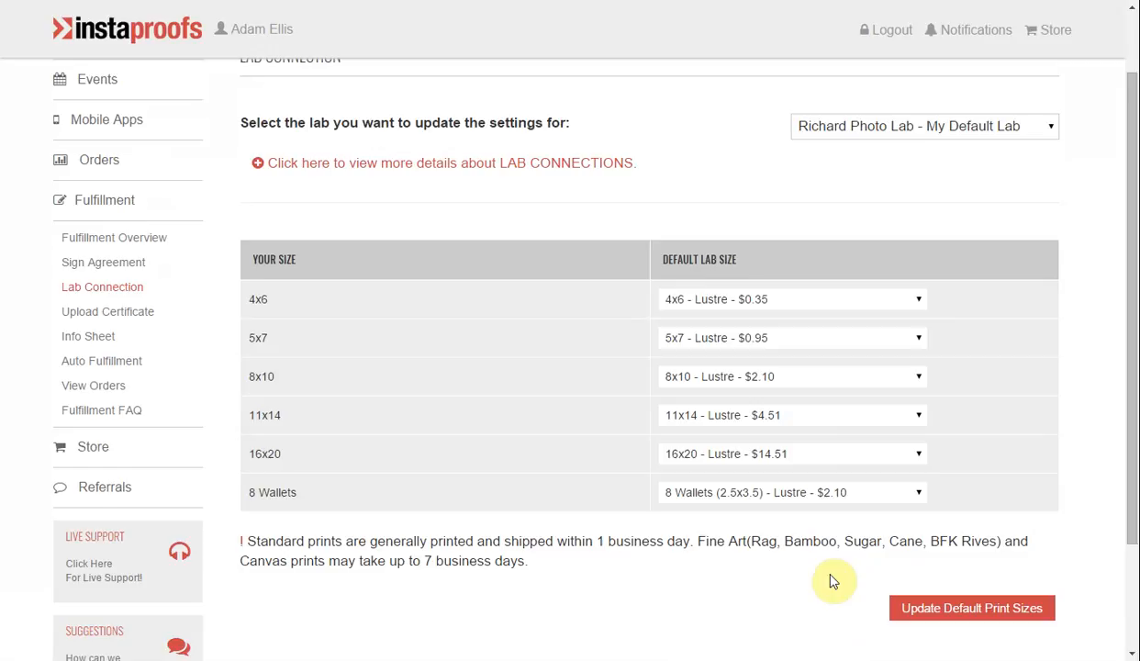
Open the automatic fulfillment settings from the fulfillment overview and set auto-fulfillment to Yes.
{"action": "left_click", "coordinate": [147, 244]}
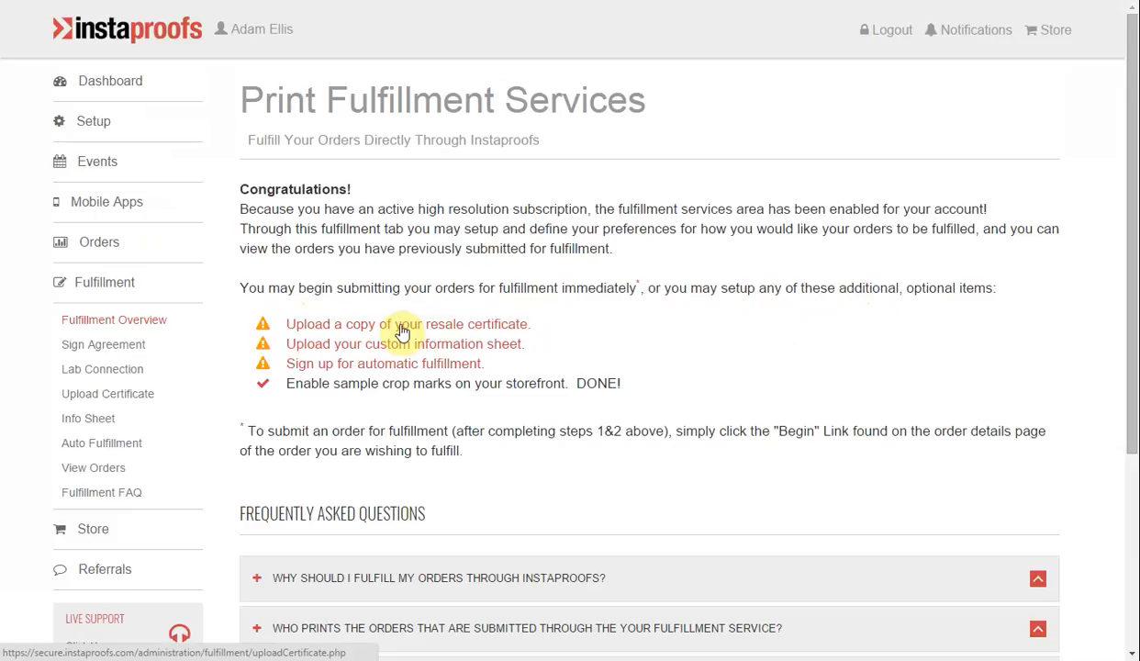
{"action": "left_click", "coordinate": [446, 367]}
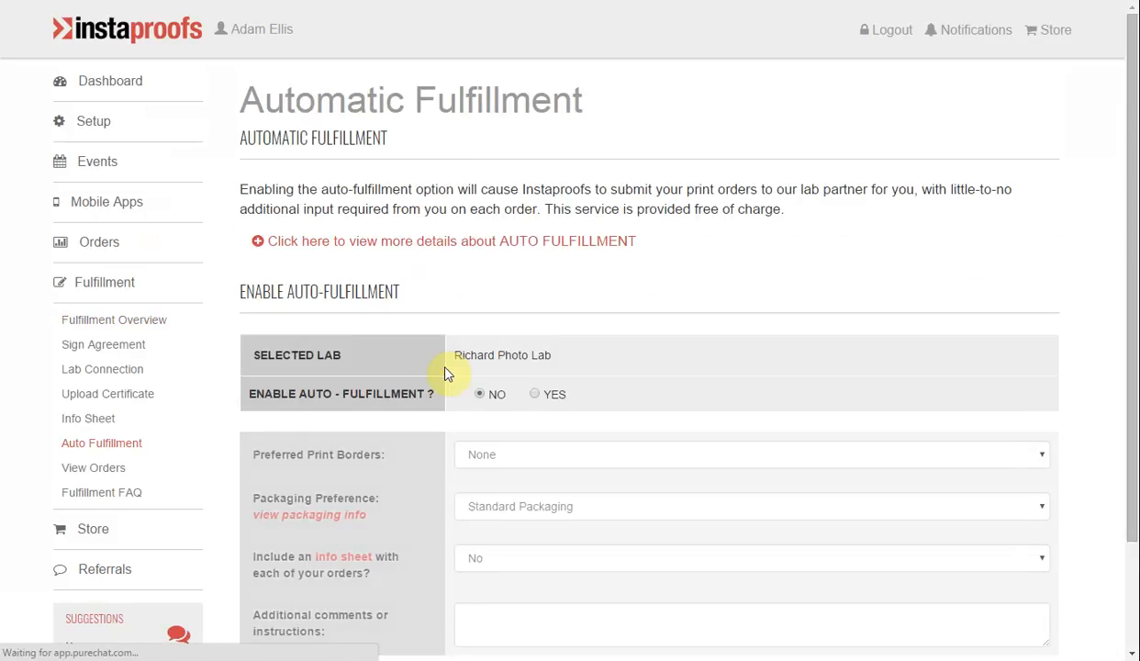
{"action": "left_click", "coordinate": [540, 396]}
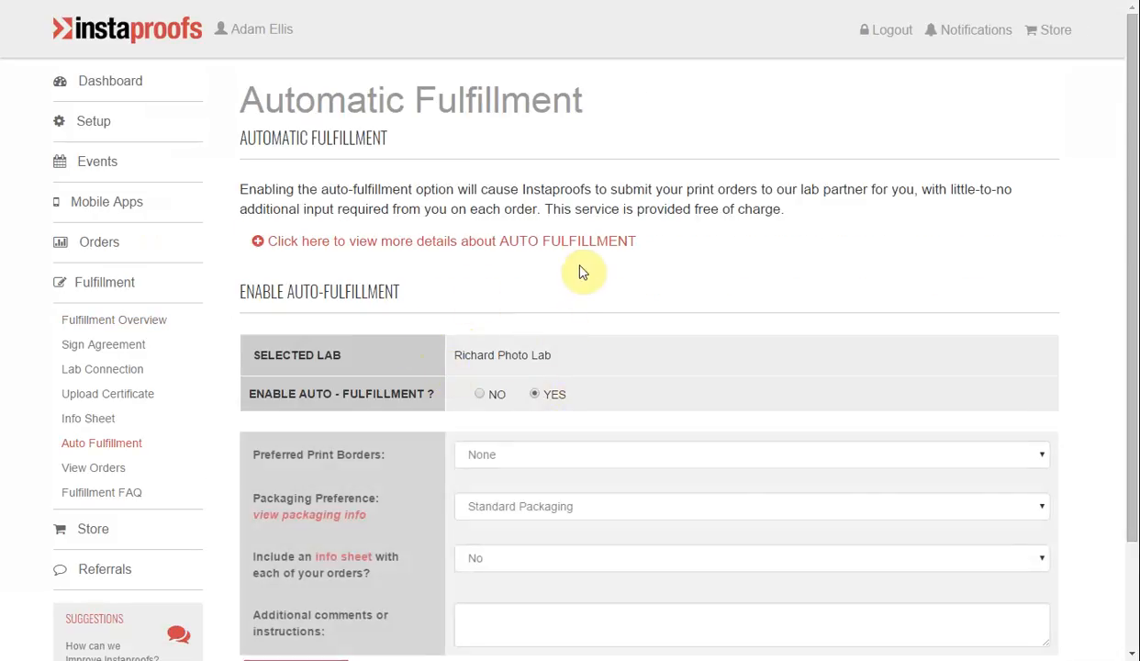
Keep print borders at None, packaging at Standard Packaging and info sheet at No, leave the comments empty, and save the auto-fulfillment settings.
{"action": "scroll", "coordinate": [581, 275], "scroll_direction": "down", "scroll_amount": 3}
{"action": "left_click", "coordinate": [507, 321]}
{"action": "left_click", "coordinate": [508, 323]}
{"action": "left_click", "coordinate": [537, 372]}
{"action": "left_click", "coordinate": [542, 381]}
{"action": "left_click", "coordinate": [532, 430]}
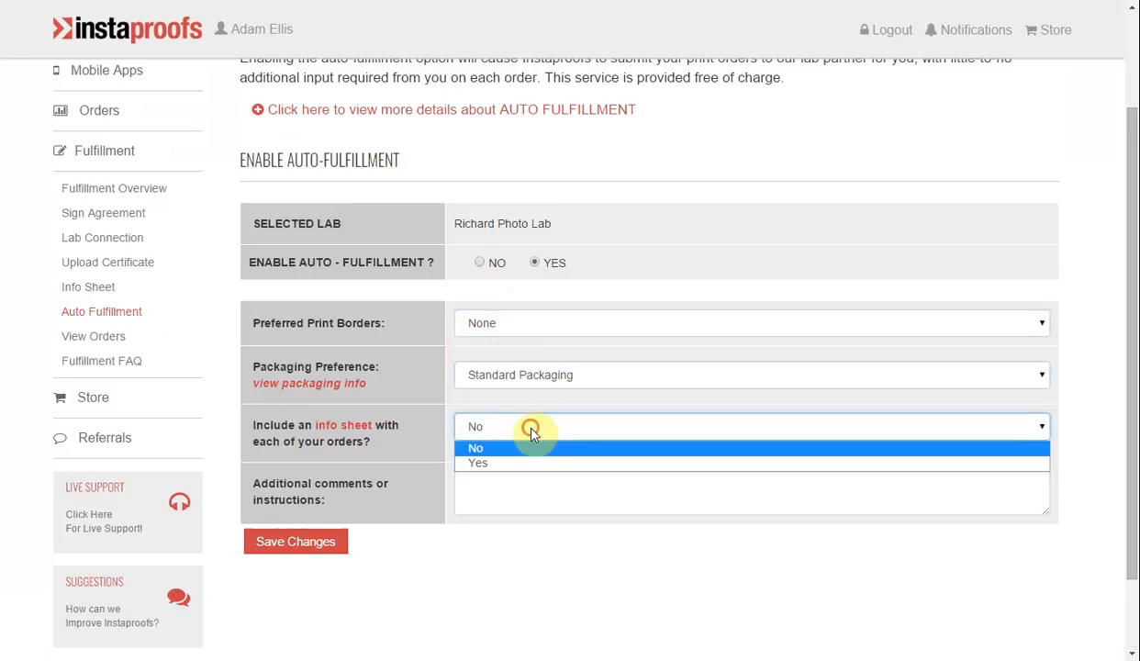
{"action": "left_click", "coordinate": [530, 431]}
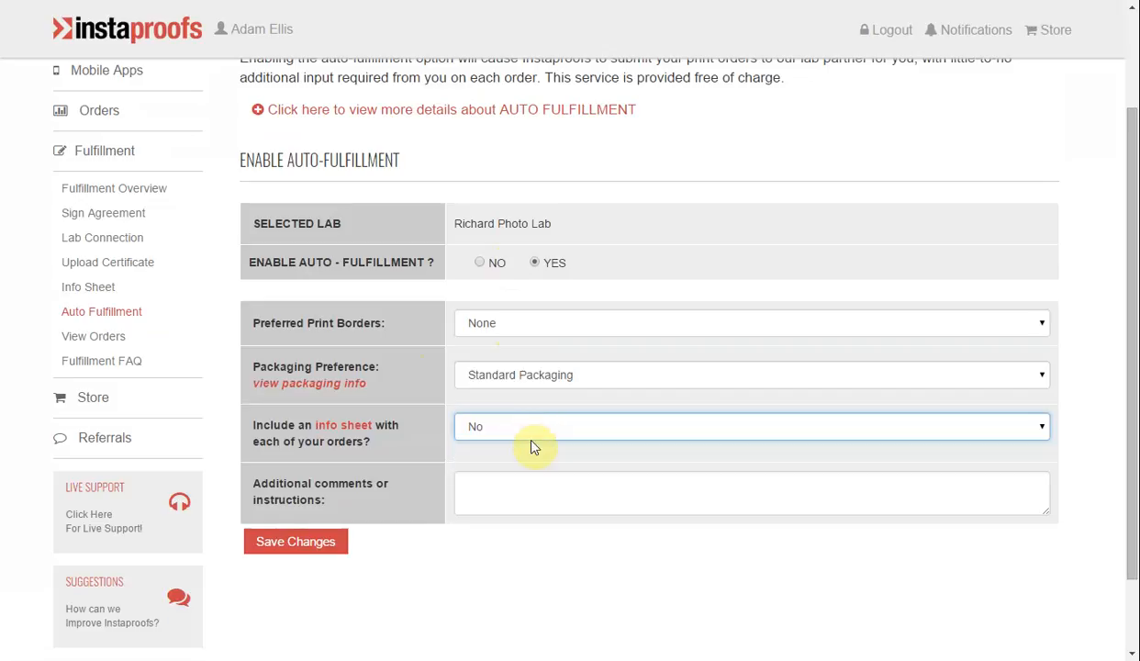
{"action": "left_click", "coordinate": [532, 496]}
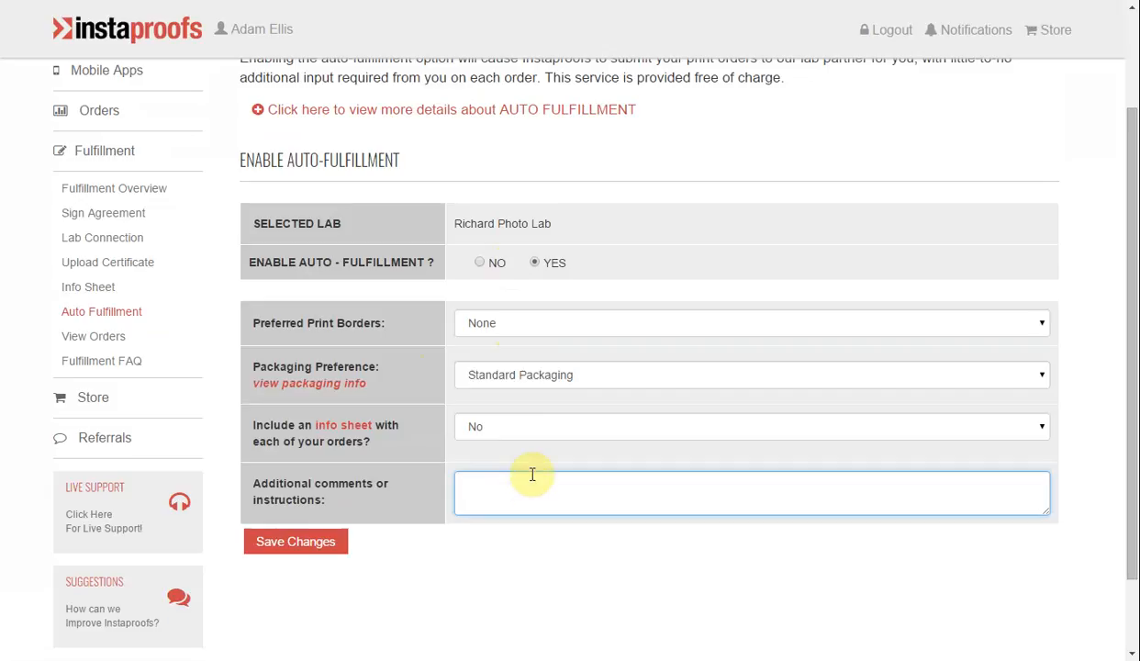
{"action": "left_click", "coordinate": [293, 544]}
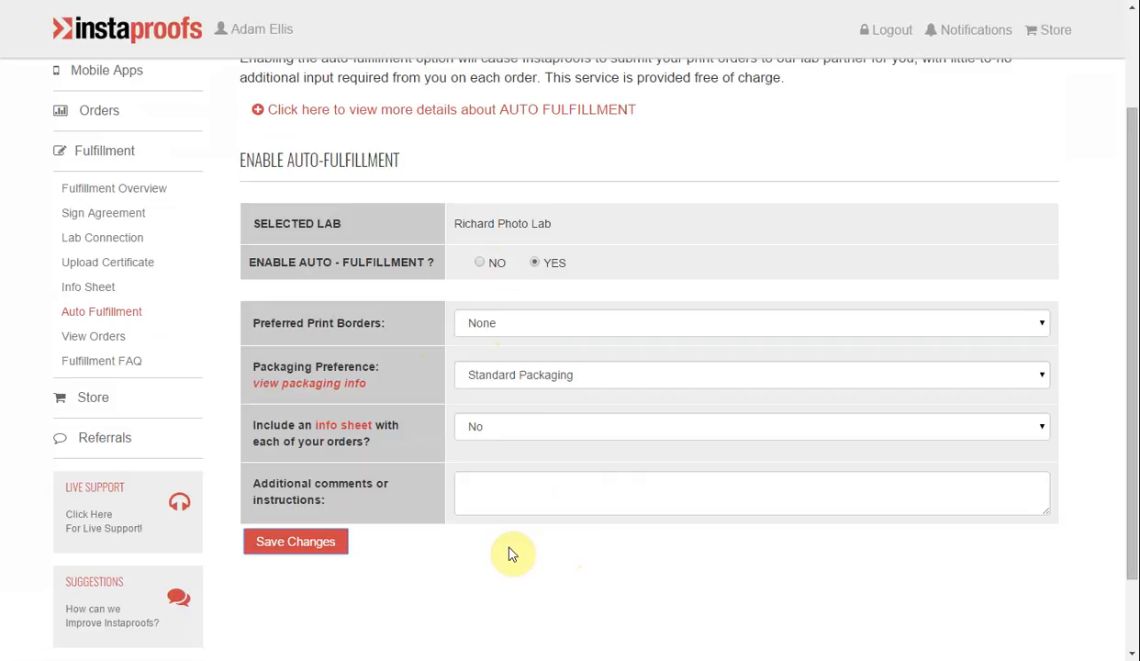
Open the order list and bring up the management page for the new order dated 09/02/2015.
{"action": "scroll", "coordinate": [618, 450], "scroll_direction": "up", "scroll_amount": 2}
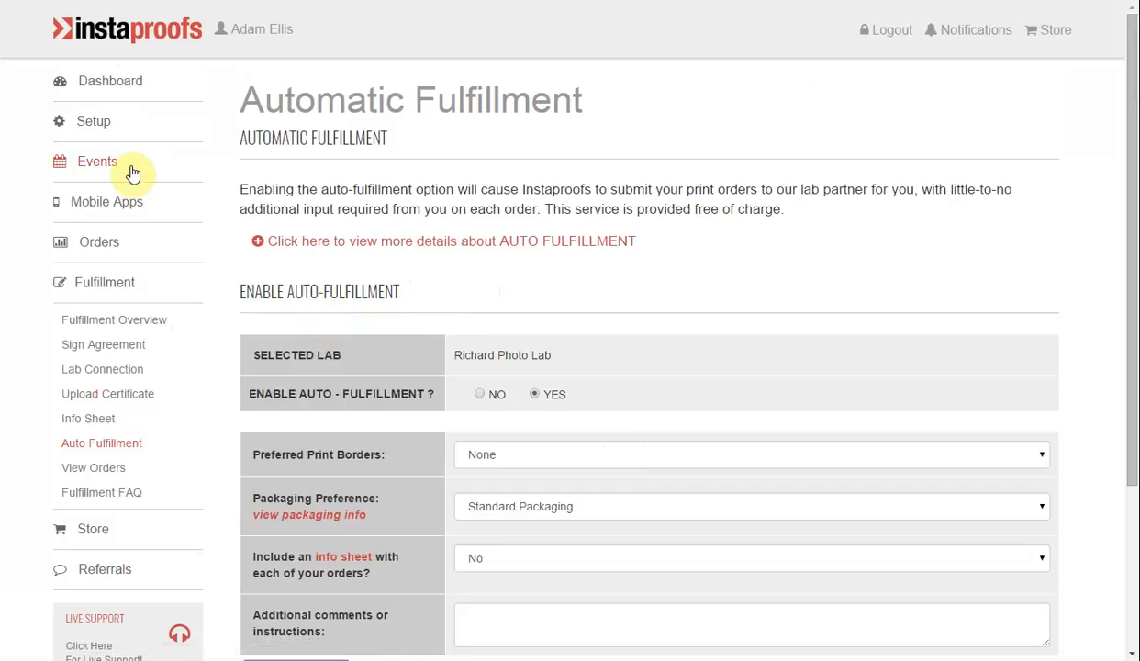
{"action": "left_click", "coordinate": [95, 241]}
{"action": "left_click", "coordinate": [90, 285]}
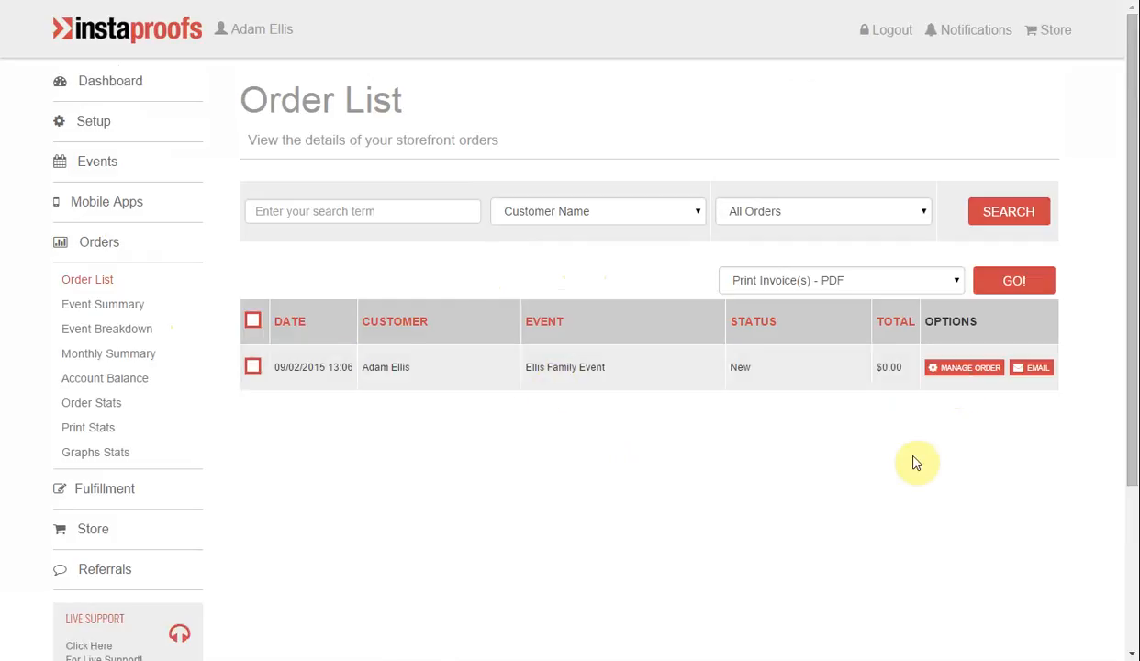
{"action": "left_click", "coordinate": [979, 373]}
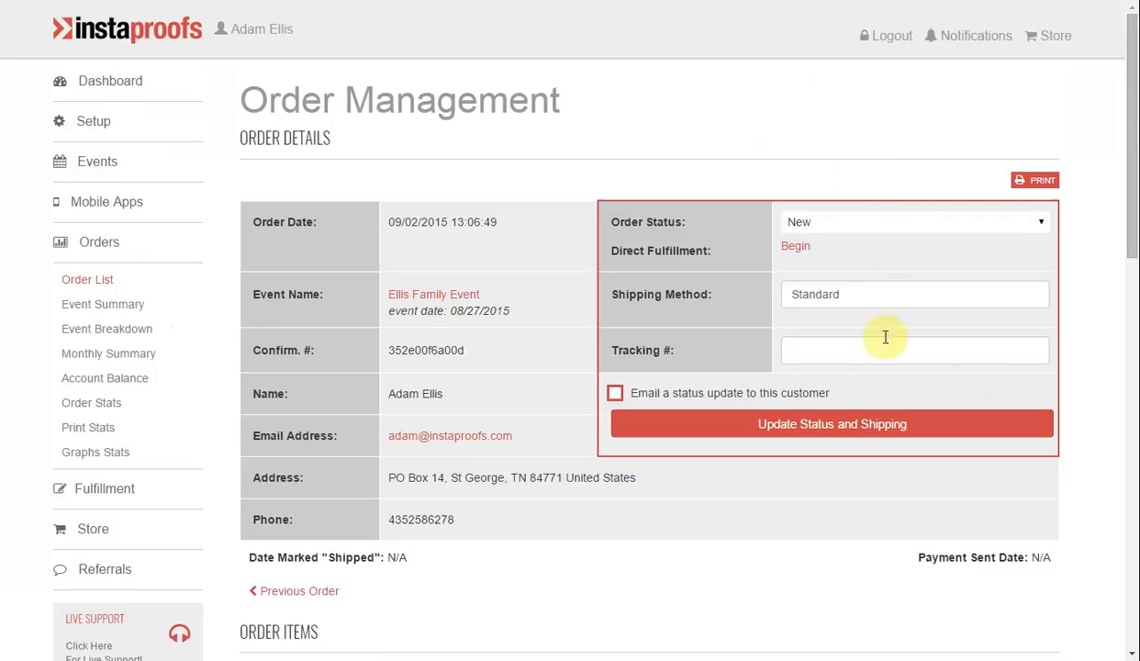
Look over the order status options, keep New, and begin direct fulfillment of the order.
{"action": "left_click", "coordinate": [824, 225]}
{"action": "left_click", "coordinate": [823, 225]}
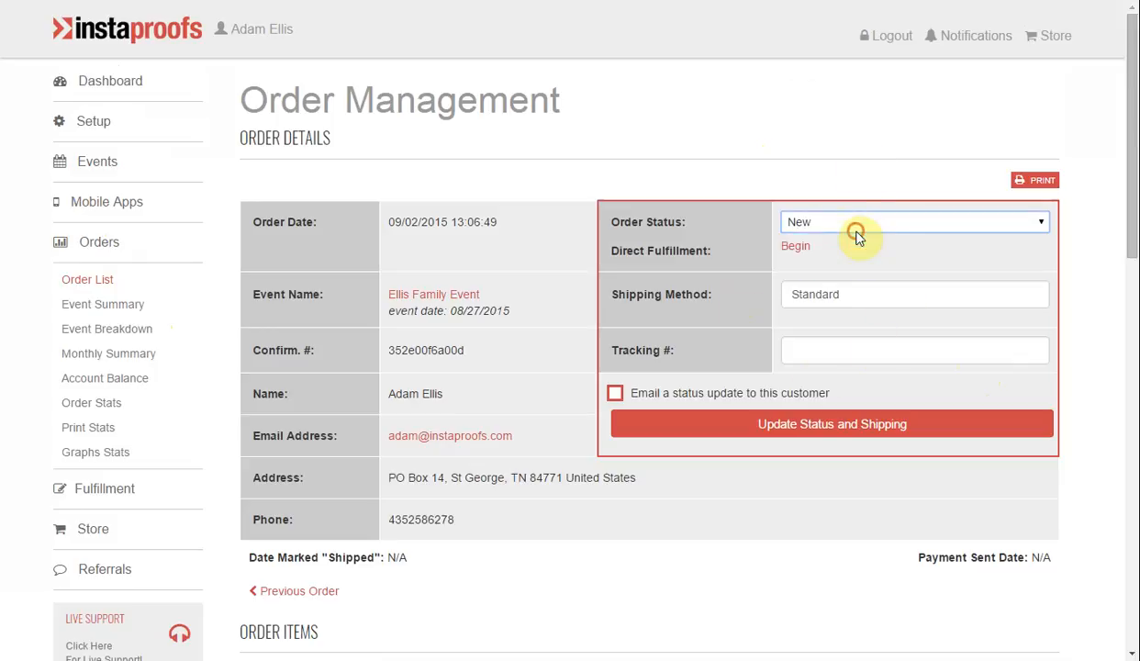
{"action": "left_click", "coordinate": [795, 248]}
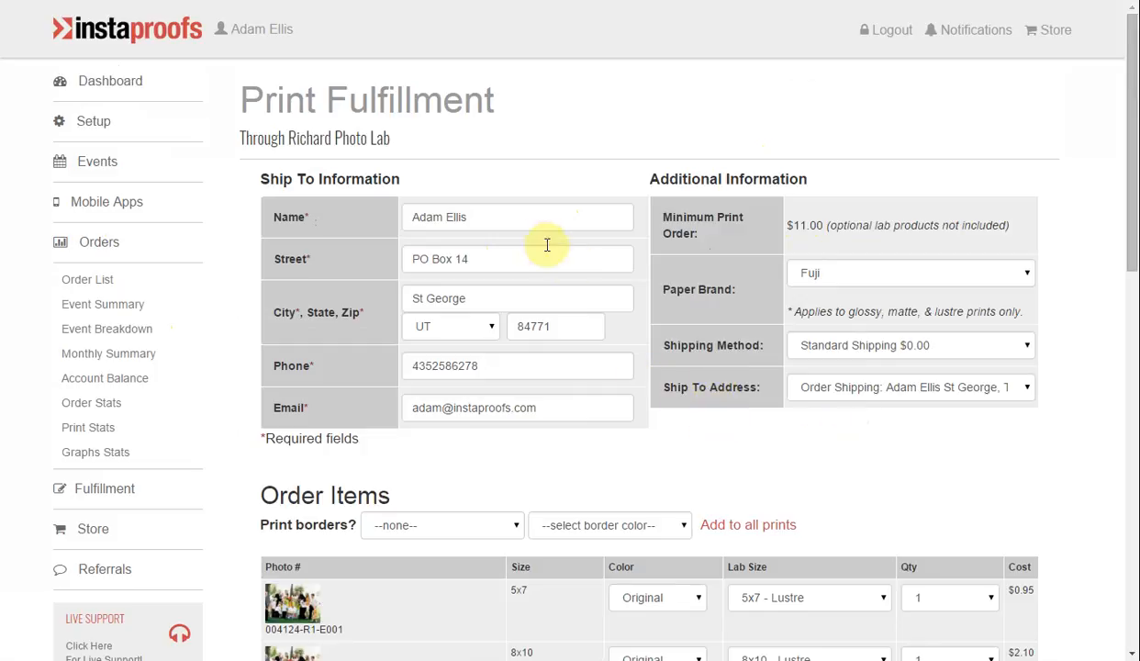
Look over the ship-to address, paper brand and shipping method options, keeping order shipping, Fuji and Standard Shipping.
{"action": "left_click", "coordinate": [912, 394]}
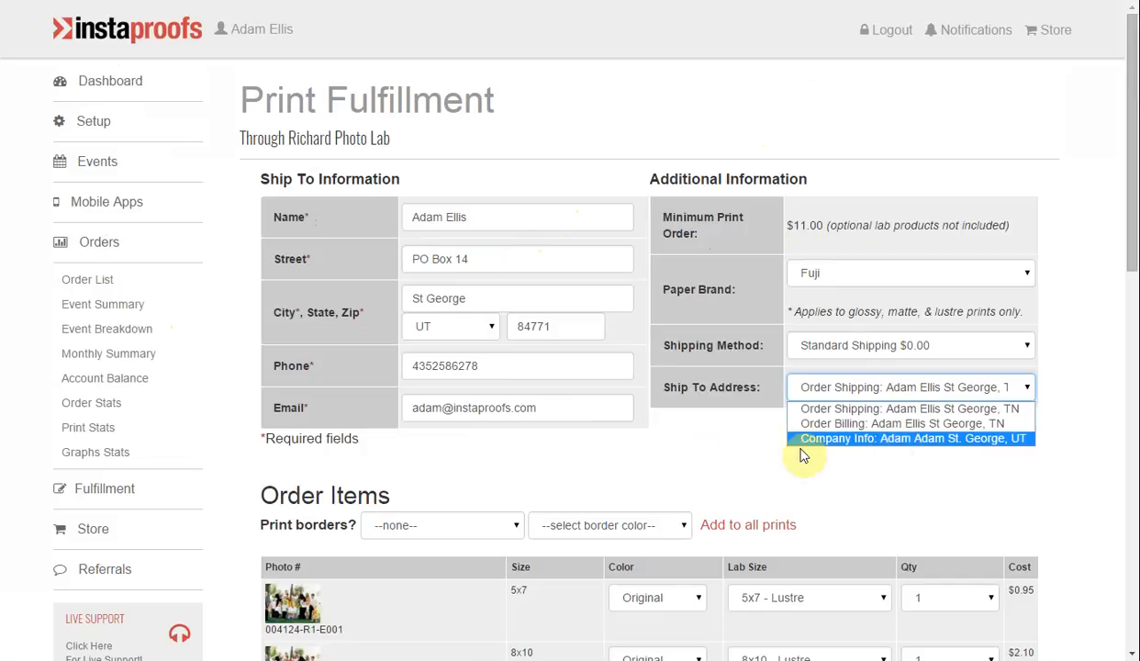
{"action": "left_click", "coordinate": [735, 444]}
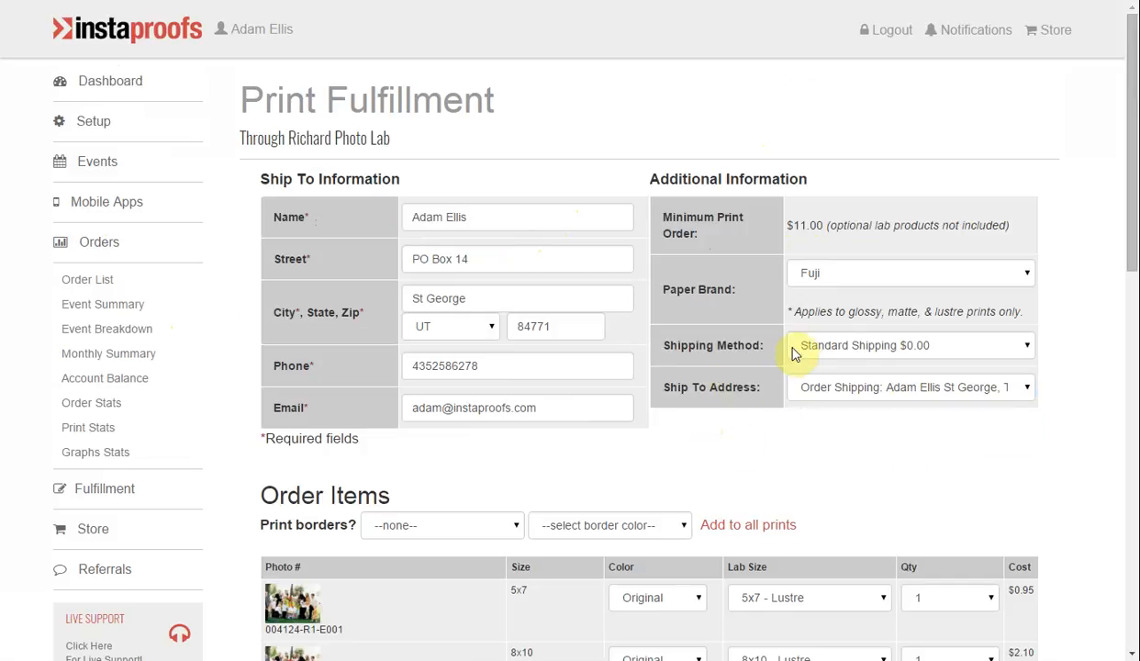
{"action": "left_click", "coordinate": [854, 281]}
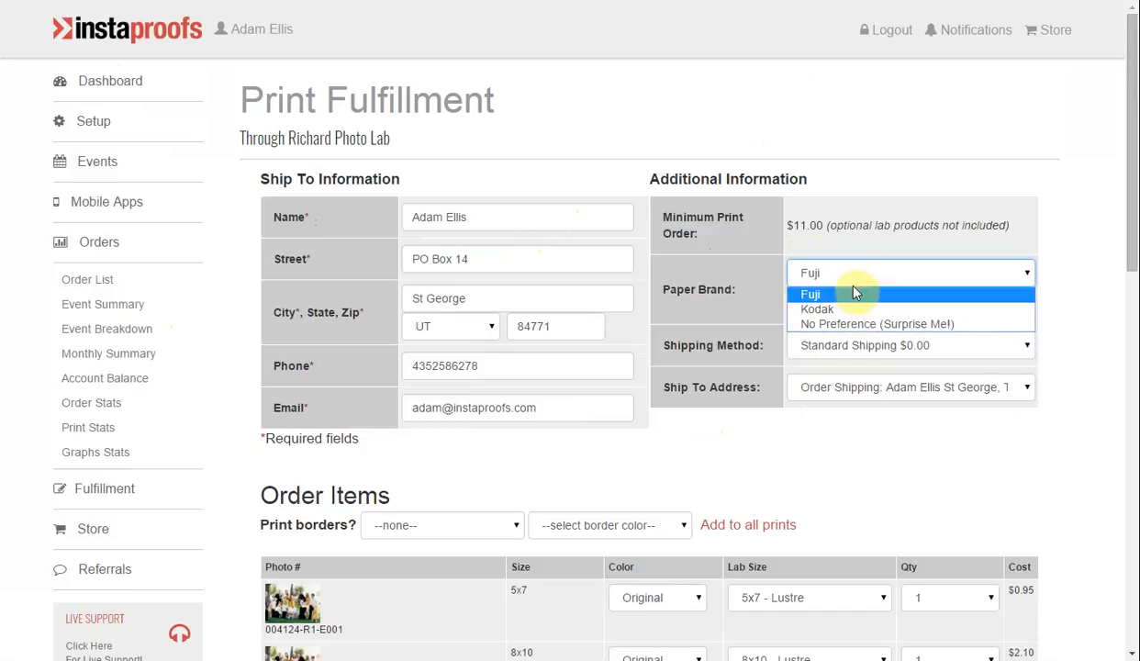
{"action": "left_click", "coordinate": [716, 292]}
{"action": "left_click", "coordinate": [829, 349]}
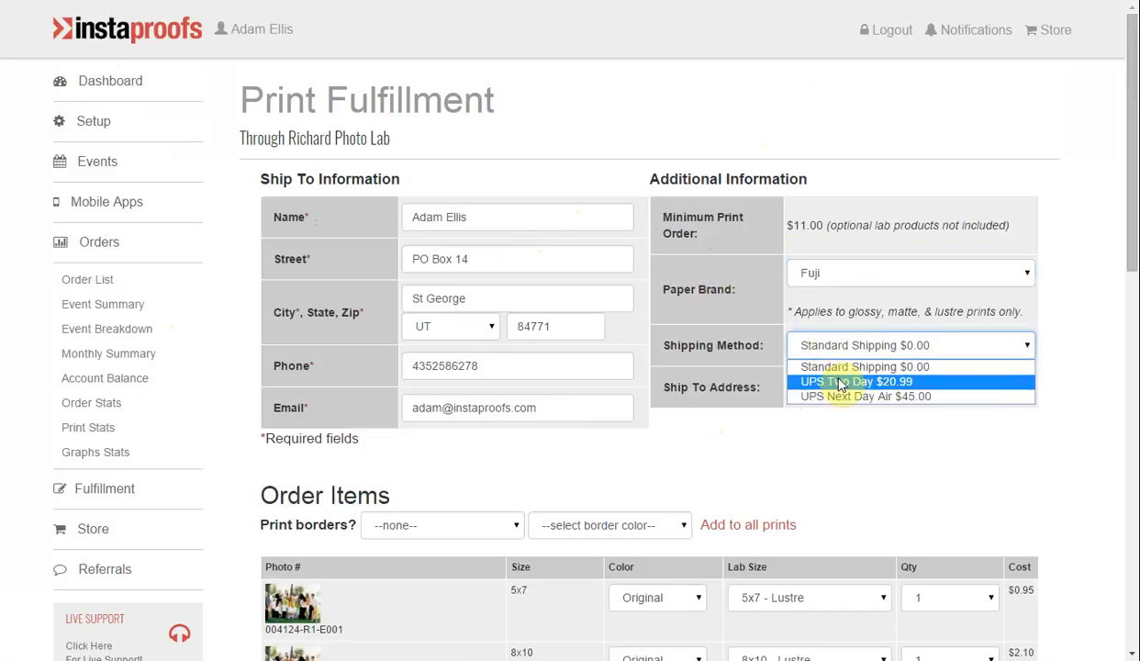
{"action": "left_click", "coordinate": [848, 422]}
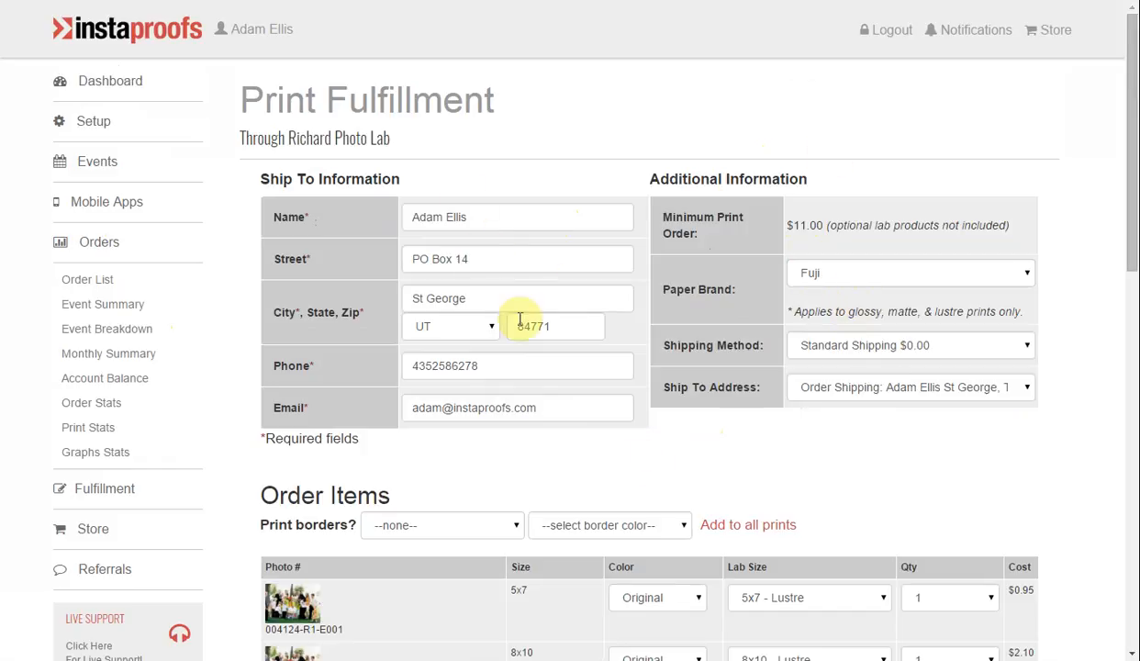
Check the color, lab size and quantity options of the first 5x7 print, keeping Original, 5x7 - Lustre and 1.
{"action": "scroll", "coordinate": [512, 342], "scroll_direction": "down", "scroll_amount": 1}
{"action": "scroll", "coordinate": [512, 343], "scroll_direction": "down", "scroll_amount": 4}
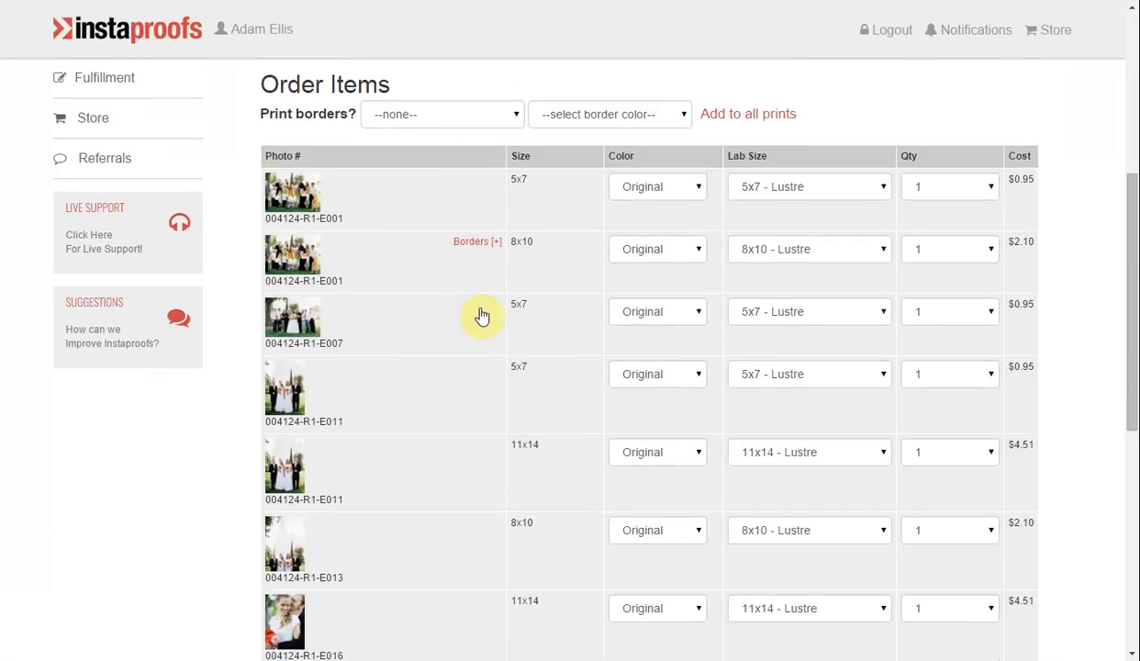
{"action": "left_click", "coordinate": [700, 186]}
{"action": "left_click", "coordinate": [697, 207]}
{"action": "left_click", "coordinate": [781, 187]}
{"action": "left_click", "coordinate": [792, 188]}
{"action": "left_click", "coordinate": [941, 188]}
{"action": "left_click", "coordinate": [941, 186]}
Add a 1/4" white print border to the first 5x7 print and save the change.
{"action": "left_click", "coordinate": [467, 182]}
{"action": "left_click", "coordinate": [452, 204]}
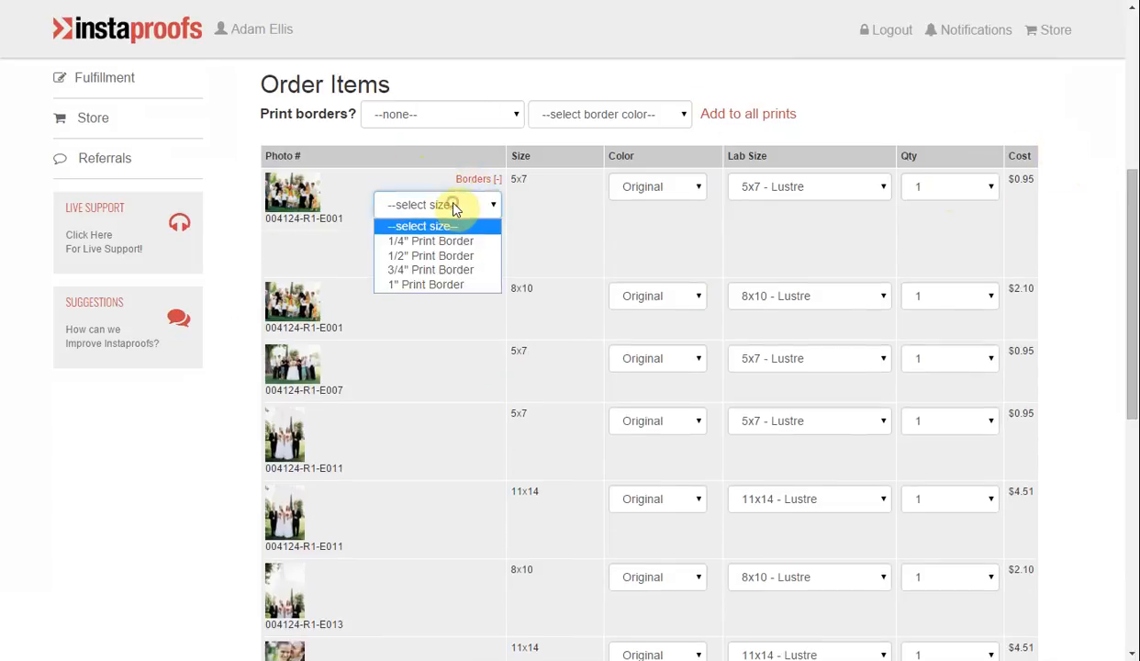
{"action": "left_click", "coordinate": [449, 242]}
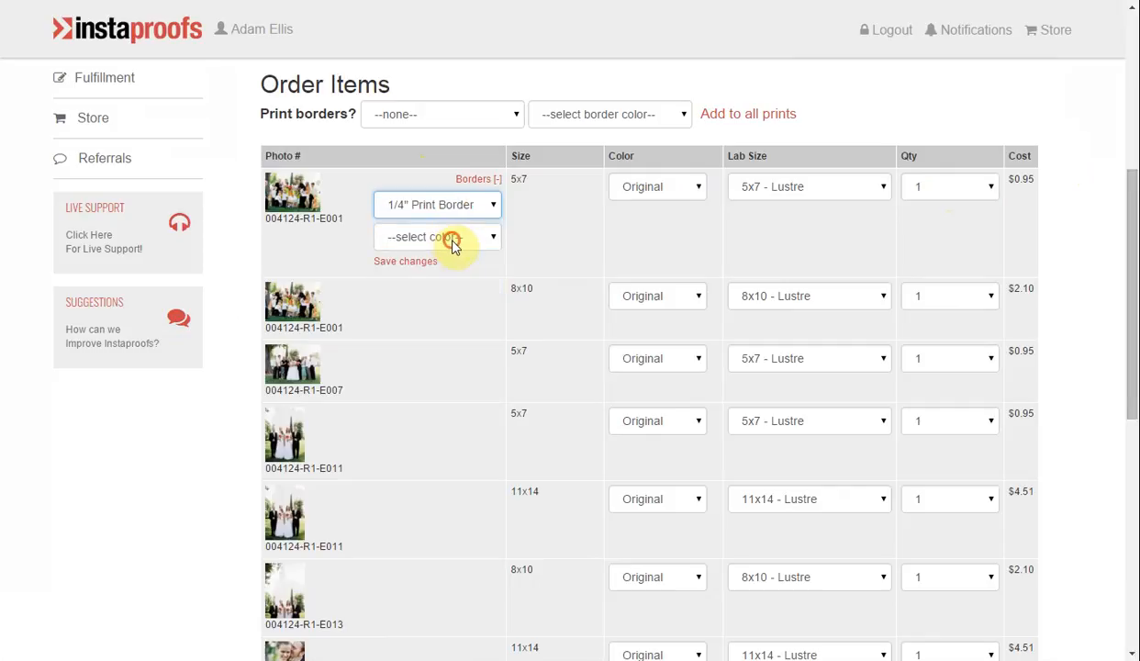
{"action": "left_click", "coordinate": [451, 239]}
{"action": "left_click", "coordinate": [453, 274]}
{"action": "left_click", "coordinate": [424, 260]}
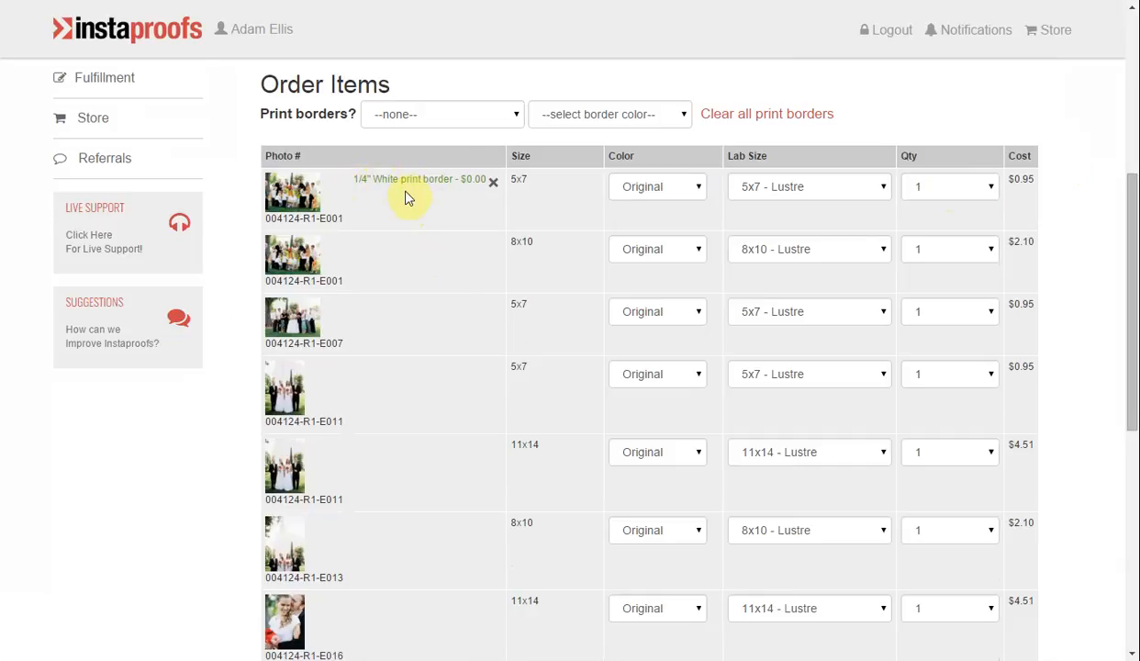
Add the optional lab product Packaging 11x14 Kraft from the Elegant Packaging category to the order.
{"action": "scroll", "coordinate": [408, 198], "scroll_direction": "down", "scroll_amount": 5}
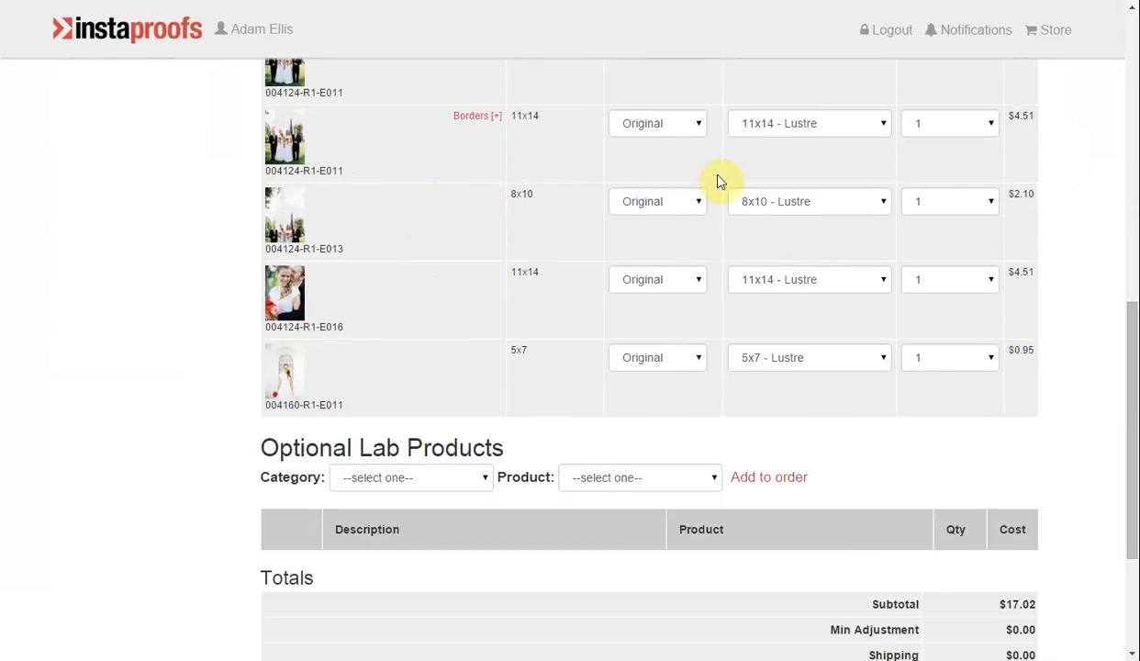
{"action": "left_click", "coordinate": [484, 396]}
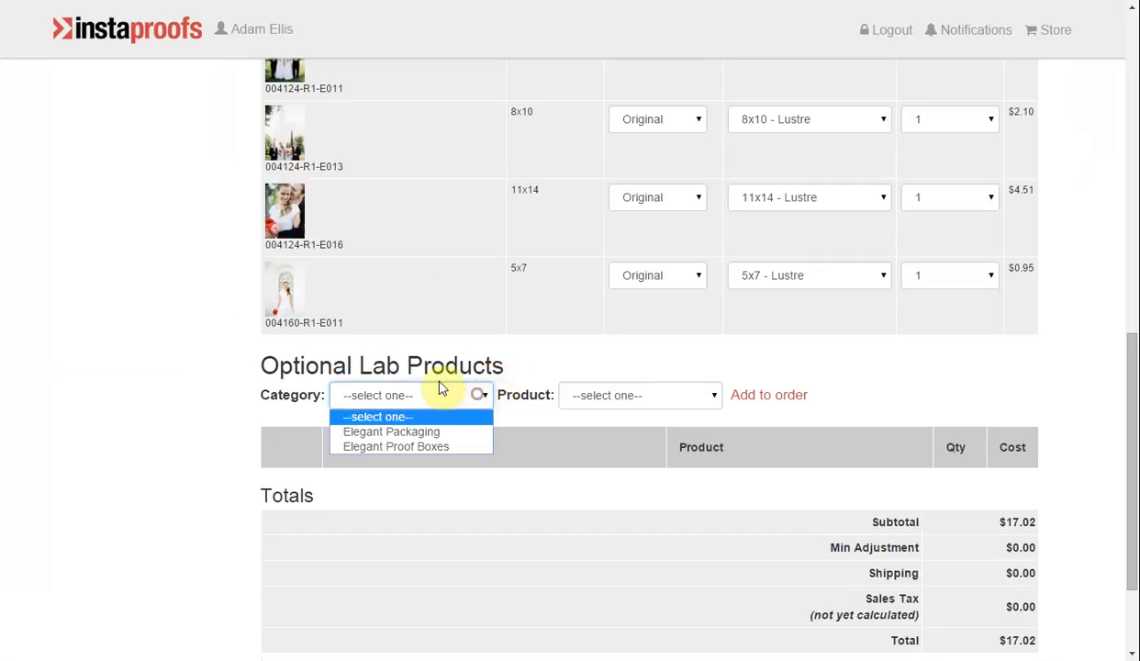
{"action": "left_click", "coordinate": [439, 434]}
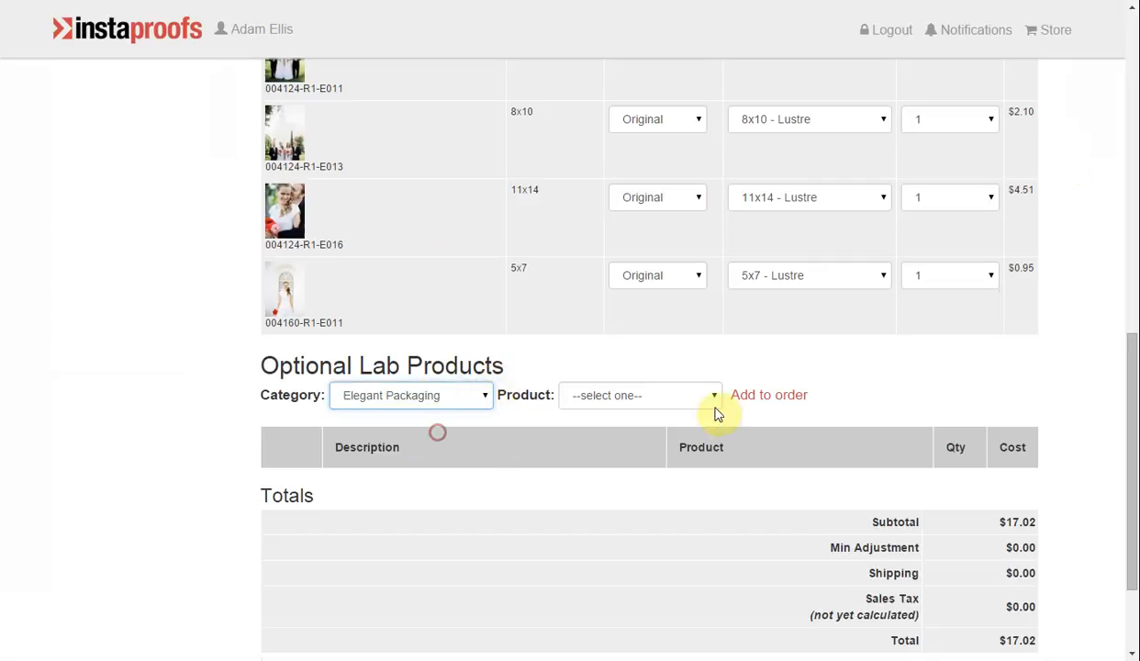
{"action": "left_click", "coordinate": [647, 395]}
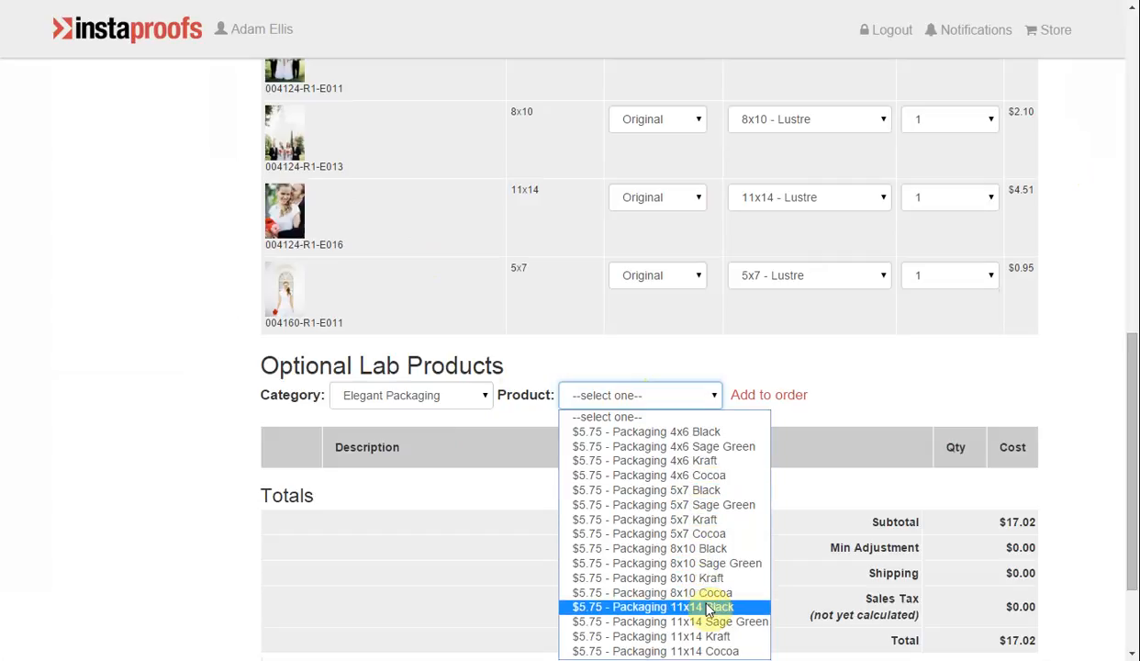
{"action": "left_click", "coordinate": [718, 637]}
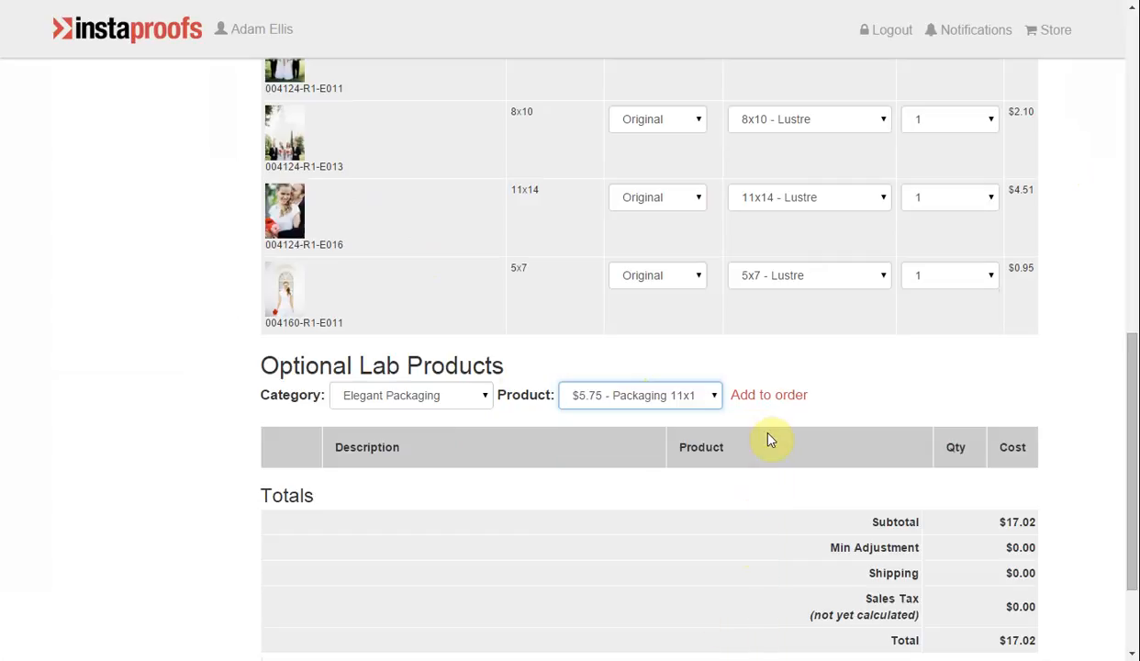
{"action": "left_click", "coordinate": [774, 402]}
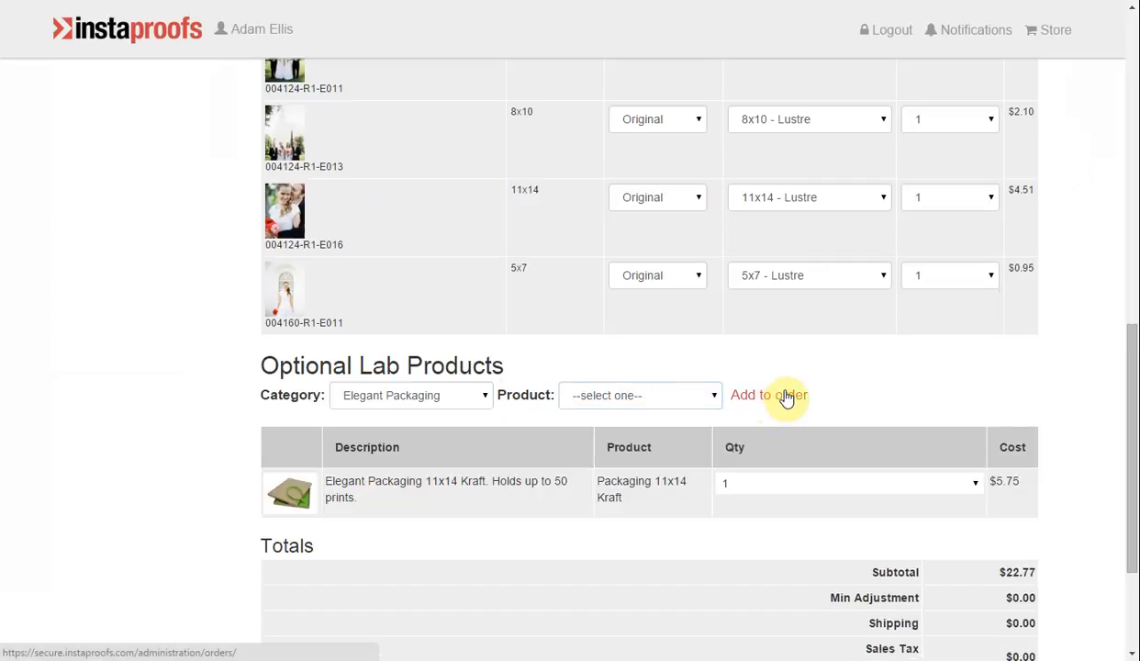
Review the order items and totals, save the order and continue to cropping.
{"action": "scroll", "coordinate": [776, 402], "scroll_direction": "down", "scroll_amount": 2}
{"action": "scroll", "coordinate": [755, 254], "scroll_direction": "up", "scroll_amount": 5}
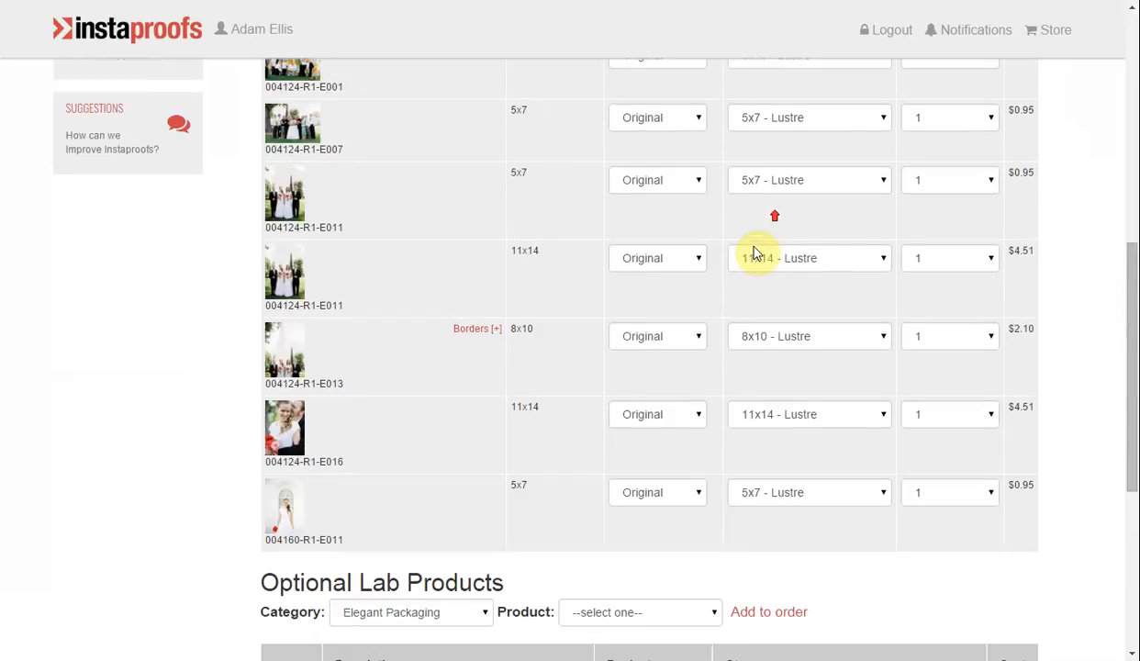
{"action": "scroll", "coordinate": [756, 254], "scroll_direction": "down", "scroll_amount": 3}
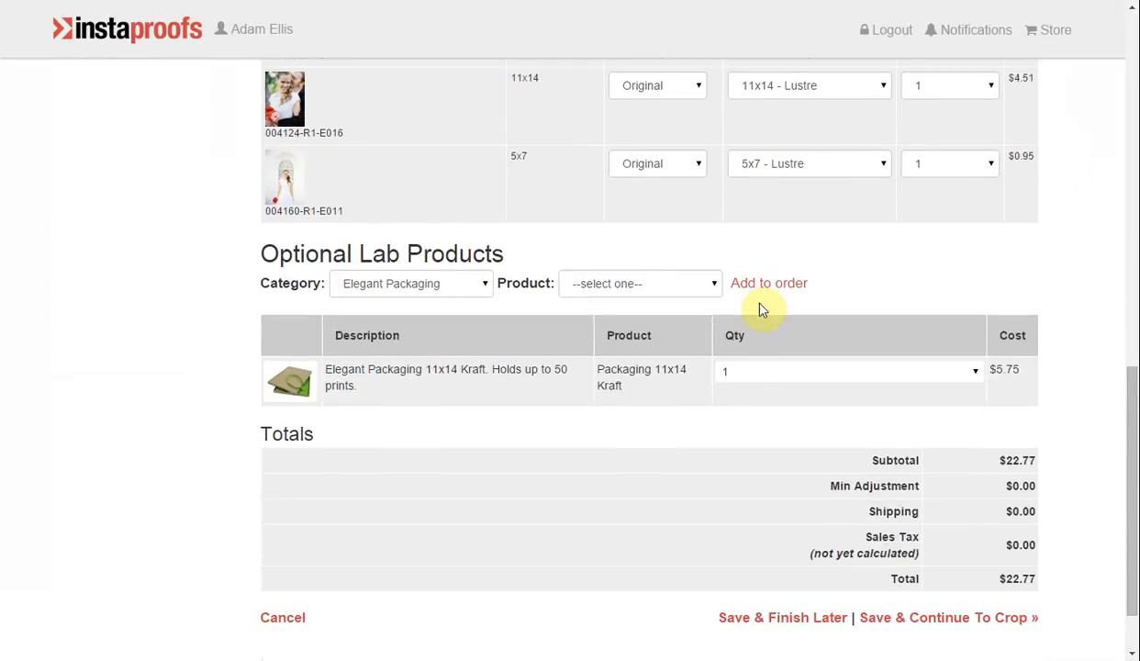
{"action": "left_click", "coordinate": [975, 624]}
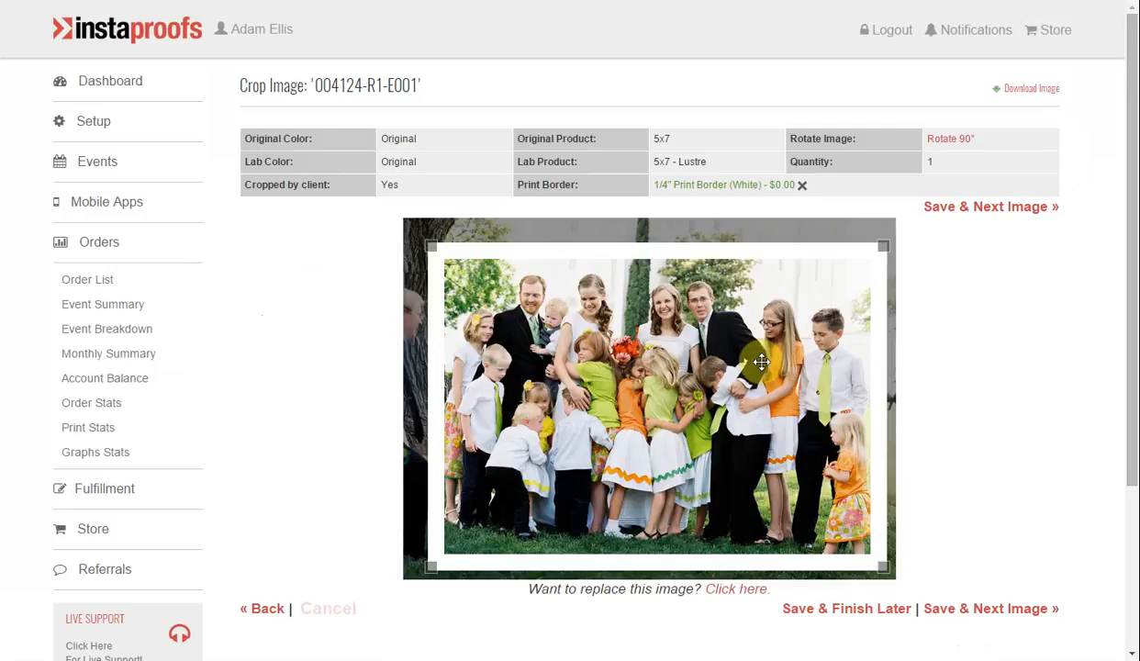
Slightly tighten the crops of the 5x7 and 8x10 prints of image 004124-R1-E001, checking the client-cropped status and saving each.
{"action": "left_click_drag", "start_coordinate": [884, 246], "coordinate": [932, 257]}
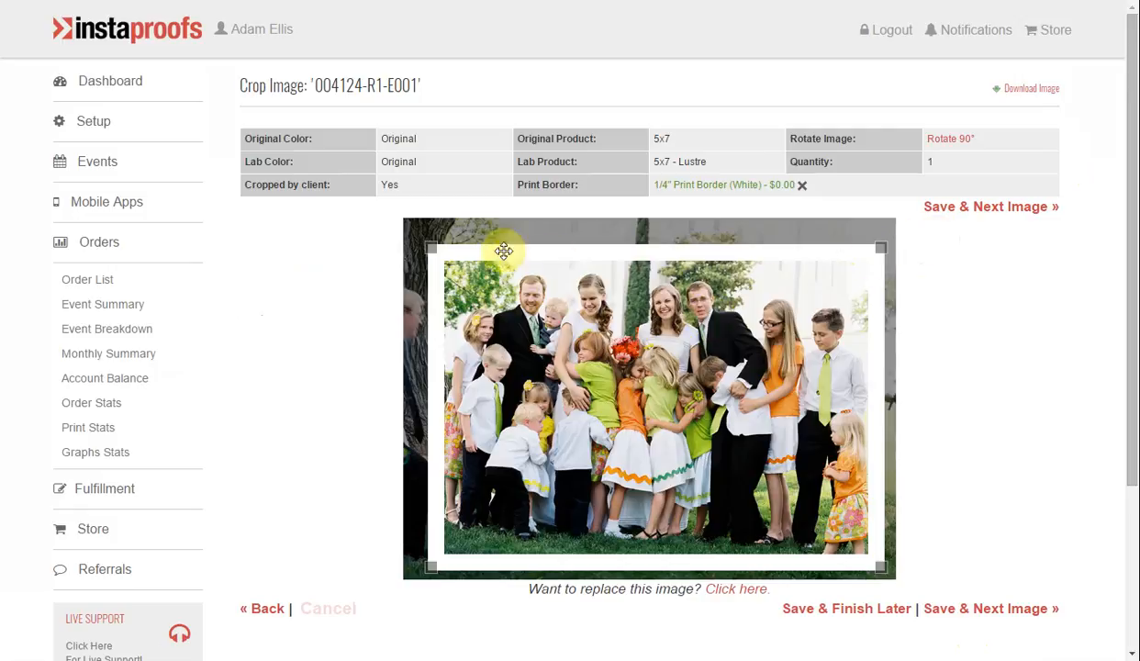
{"action": "double_click", "coordinate": [388, 185]}
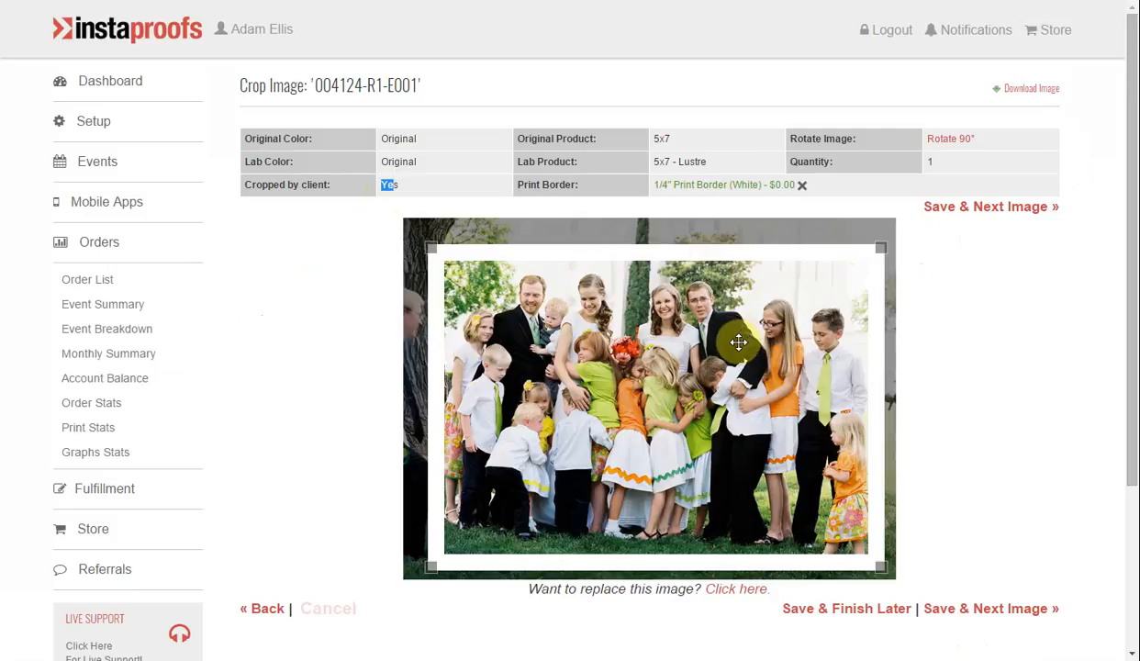
{"action": "left_click", "coordinate": [940, 321]}
{"action": "left_click", "coordinate": [979, 608]}
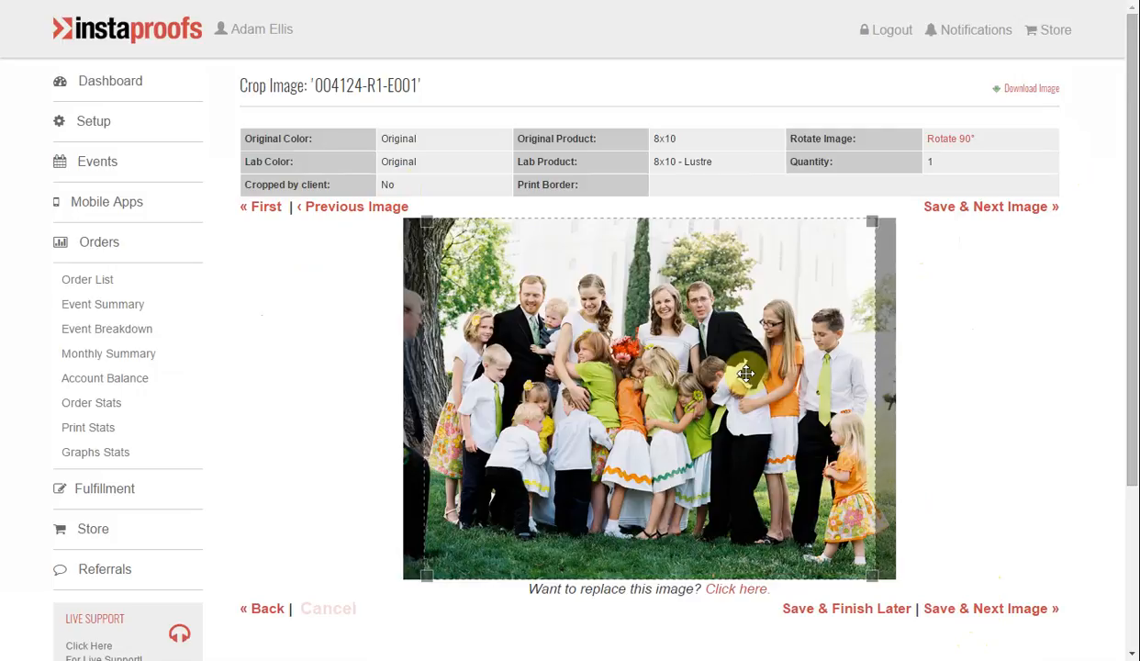
{"action": "left_click_drag", "start_coordinate": [428, 218], "coordinate": [435, 227]}
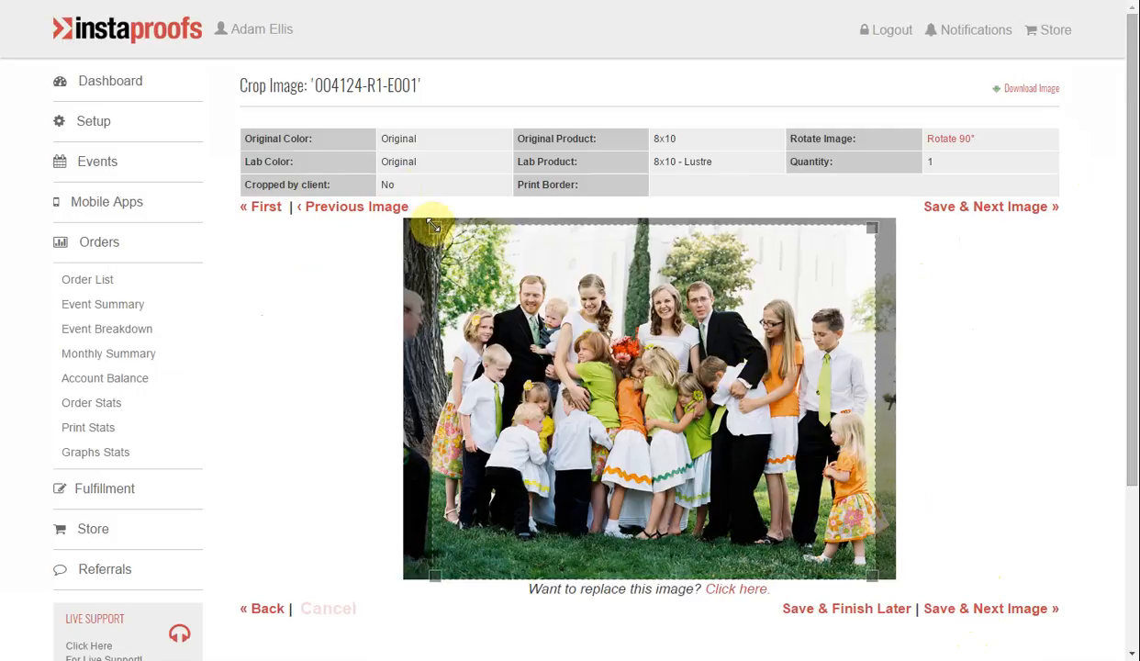
{"action": "left_click", "coordinate": [964, 207]}
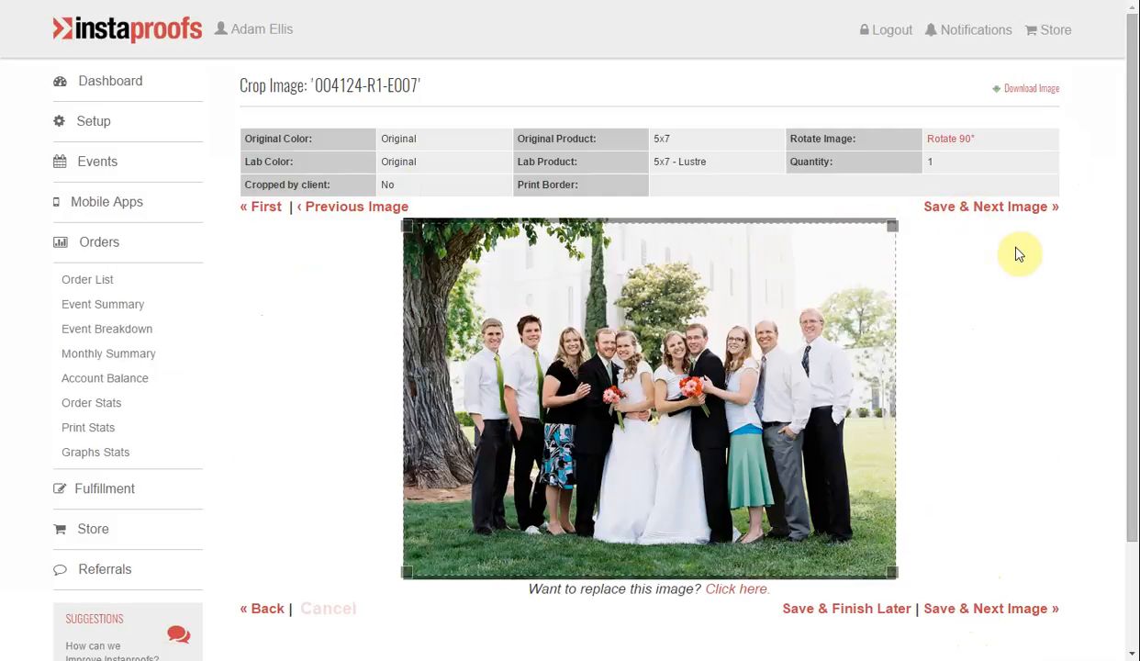
Save the crops of images 004124-R1-E007 through 004124-R1-E016 in turn, shifting the 8x10 crop of 004124-R1-E013 down.
{"action": "left_click", "coordinate": [1004, 209]}
{"action": "left_click", "coordinate": [1004, 209]}
{"action": "scroll", "coordinate": [993, 290], "scroll_direction": "down", "scroll_amount": 2}
{"action": "left_click", "coordinate": [1000, 580]}
{"action": "scroll", "coordinate": [881, 413], "scroll_direction": "down", "scroll_amount": 2}
{"action": "left_click_drag", "start_coordinate": [705, 231], "coordinate": [707, 279]}
{"action": "left_click", "coordinate": [989, 572]}
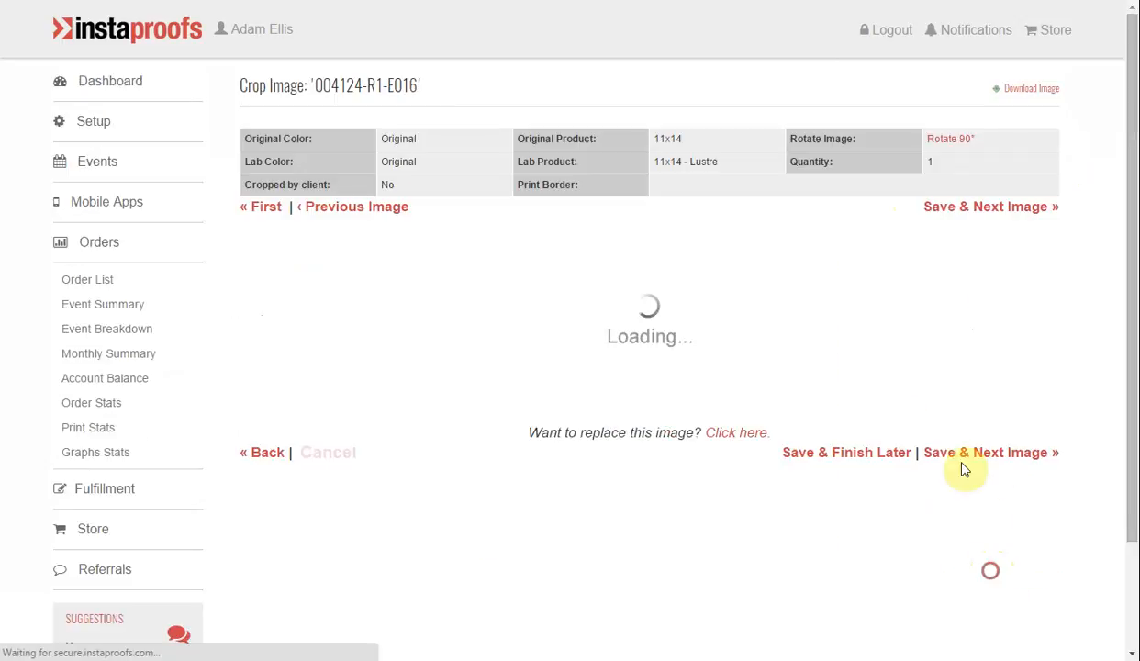
{"action": "scroll", "coordinate": [905, 419], "scroll_direction": "down", "scroll_amount": 1}
{"action": "left_click", "coordinate": [957, 128]}
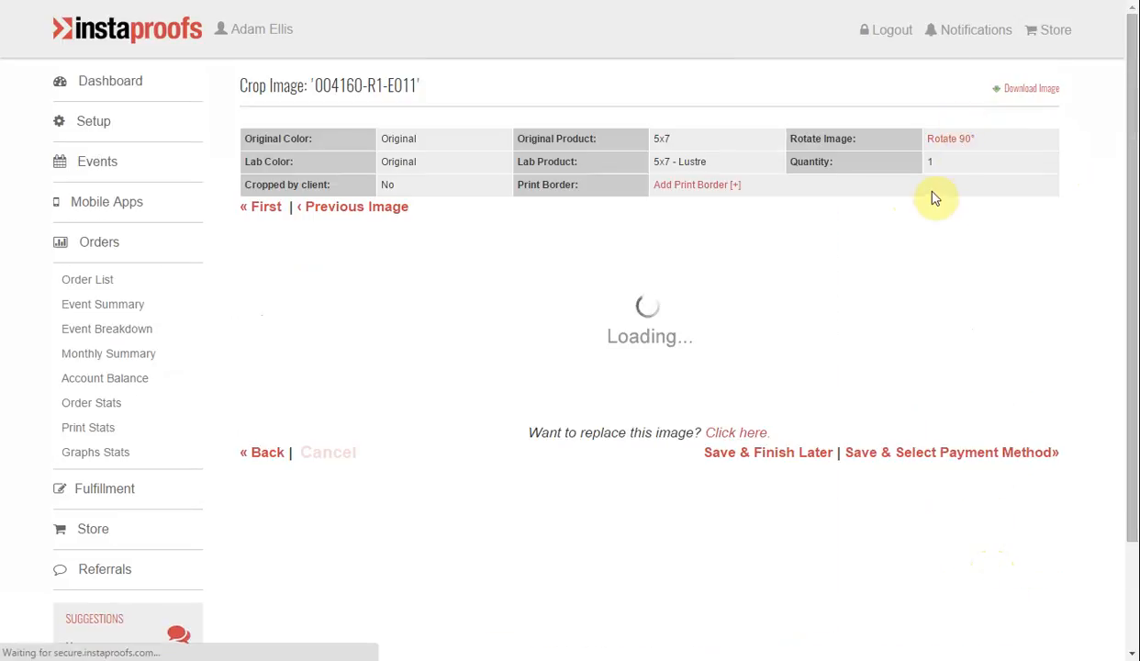
Save the last image's crop, go on to the payment details and accept the prefilled billing information.
{"action": "scroll", "coordinate": [980, 539], "scroll_direction": "down", "scroll_amount": 2}
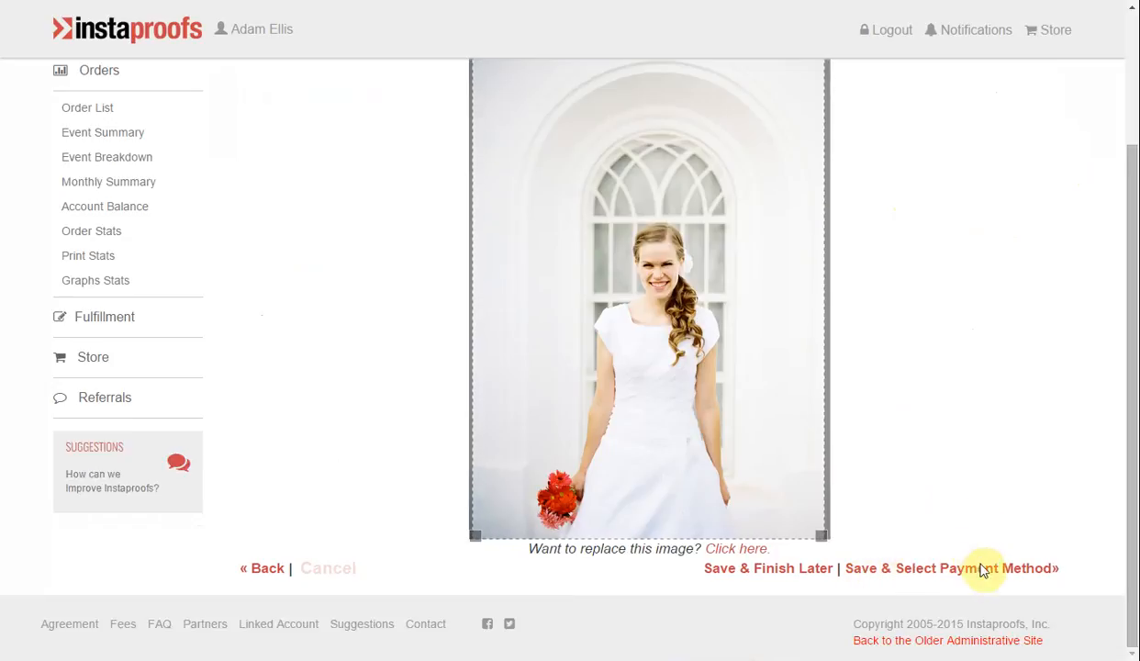
{"action": "left_click", "coordinate": [979, 567]}
{"action": "scroll", "coordinate": [543, 133], "scroll_direction": "down", "scroll_amount": 1}
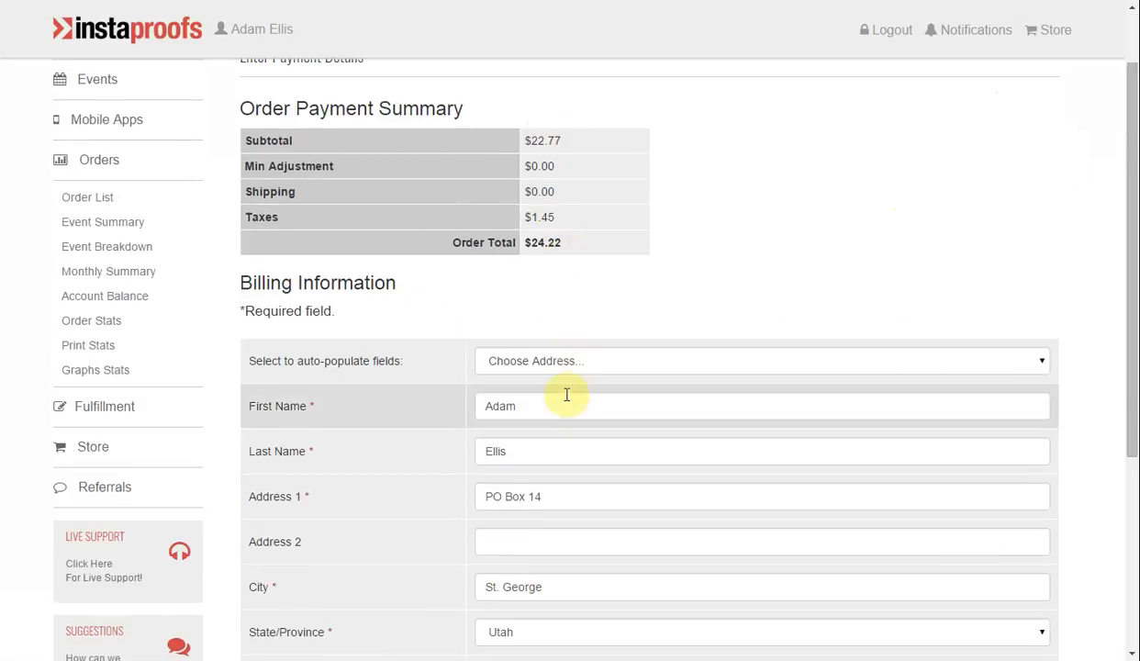
{"action": "scroll", "coordinate": [570, 390], "scroll_direction": "down", "scroll_amount": 4}
{"action": "left_click", "coordinate": [1025, 569]}
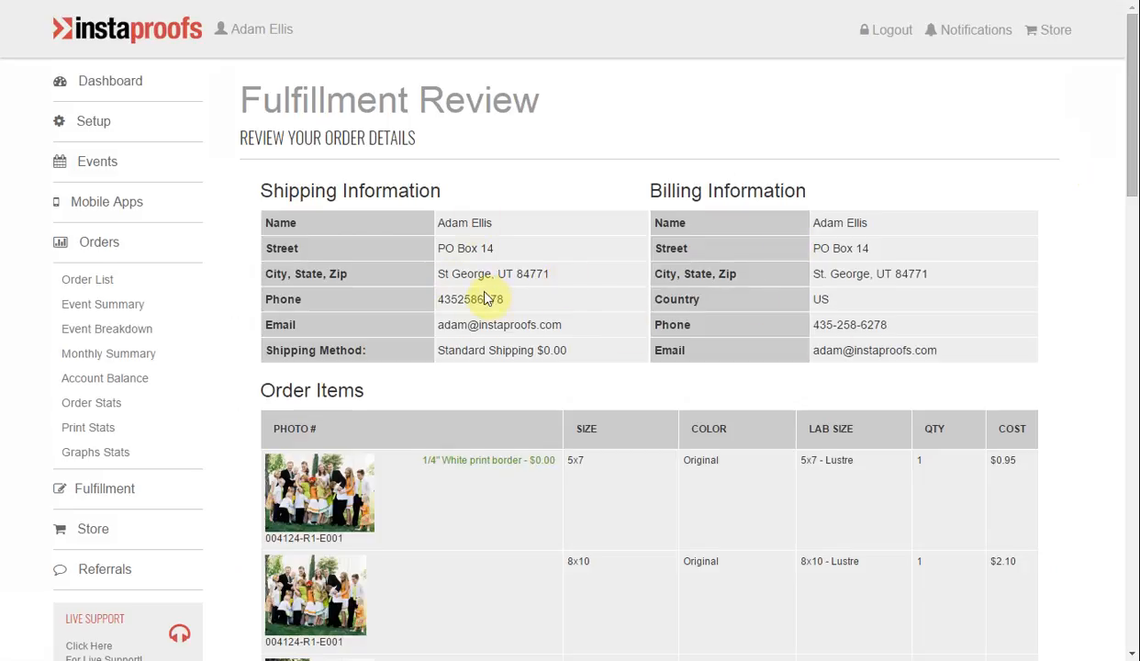
Look over the fulfillment review, from the order items and lab products to the order totals and credit card details.
{"action": "scroll", "coordinate": [448, 252], "scroll_direction": "down", "scroll_amount": 4}
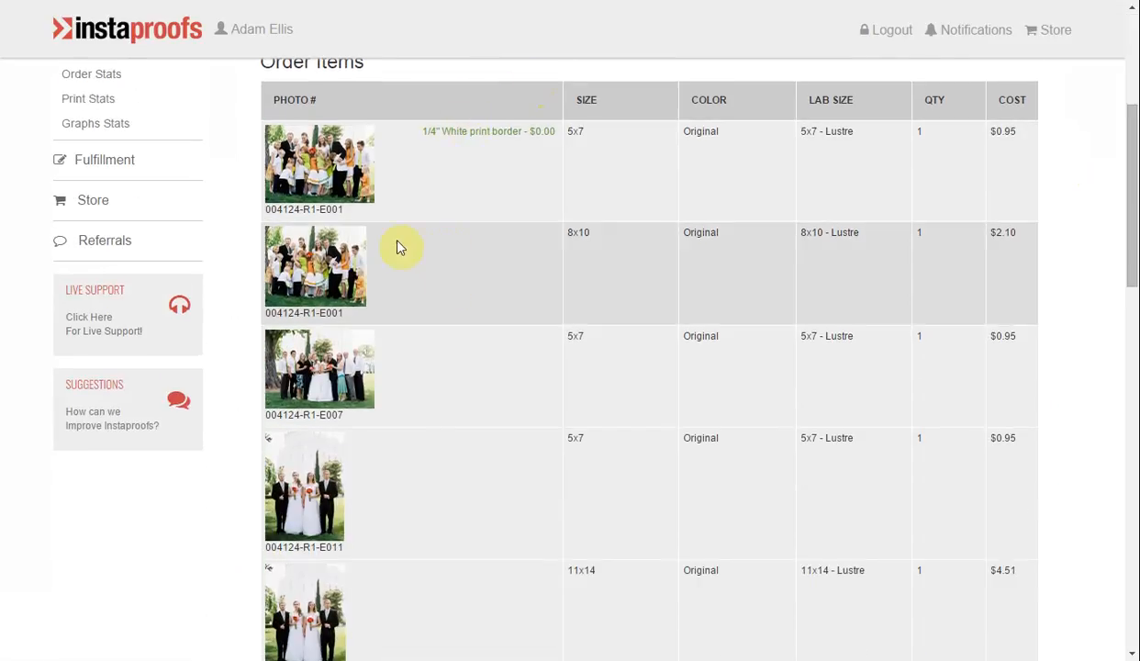
{"action": "scroll", "coordinate": [365, 328], "scroll_direction": "down", "scroll_amount": 8}
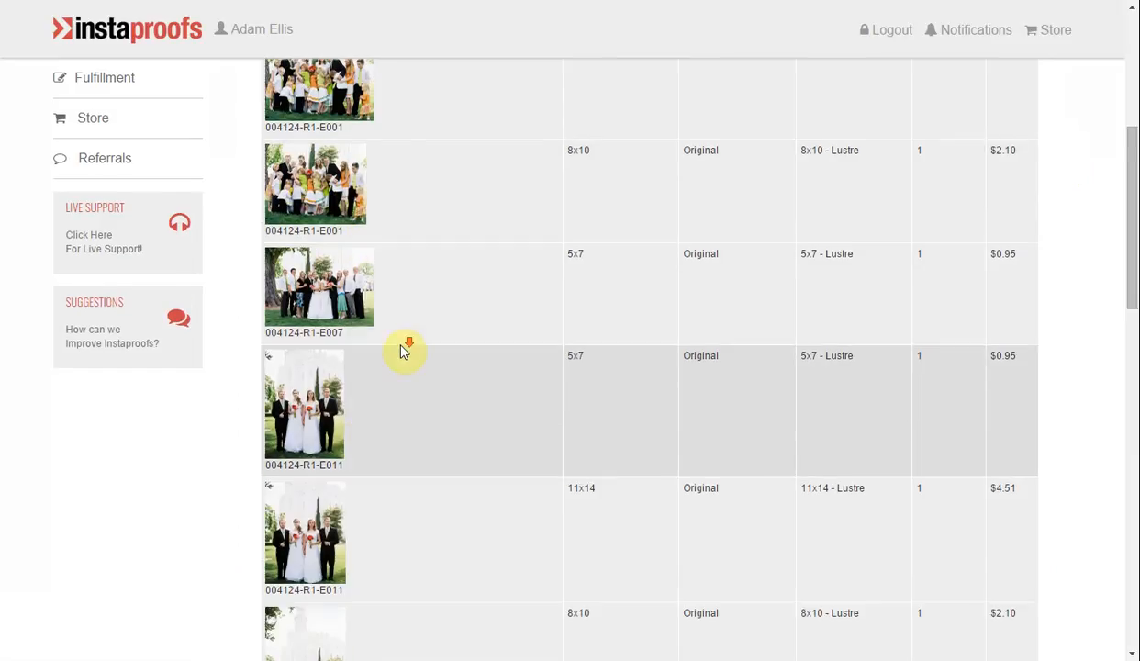
{"action": "scroll", "coordinate": [423, 368], "scroll_direction": "down", "scroll_amount": 2}
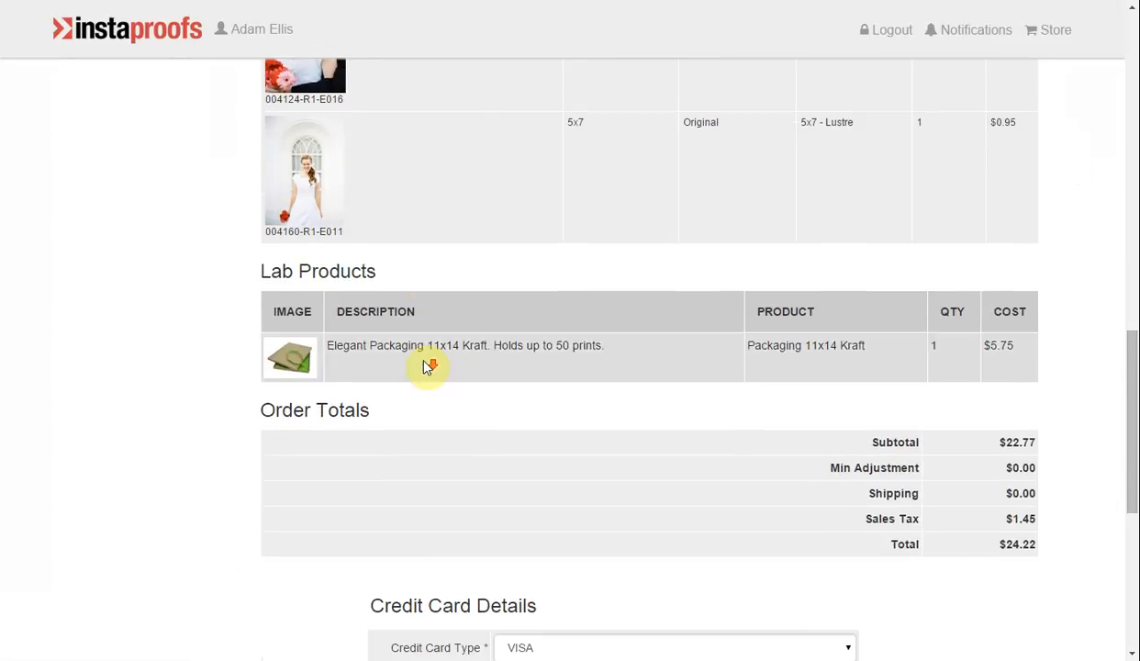
{"action": "scroll", "coordinate": [666, 390], "scroll_direction": "down", "scroll_amount": 3}
{"action": "scroll", "coordinate": [634, 376], "scroll_direction": "down", "scroll_amount": 1}
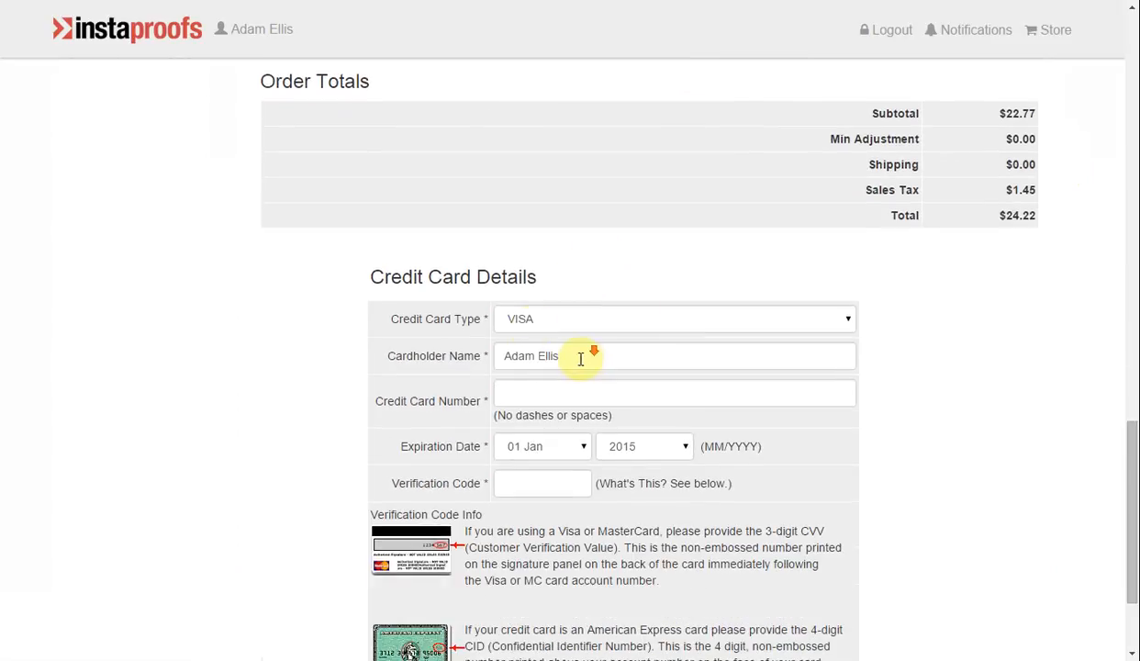
{"action": "scroll", "coordinate": [533, 441], "scroll_direction": "down", "scroll_amount": 2}
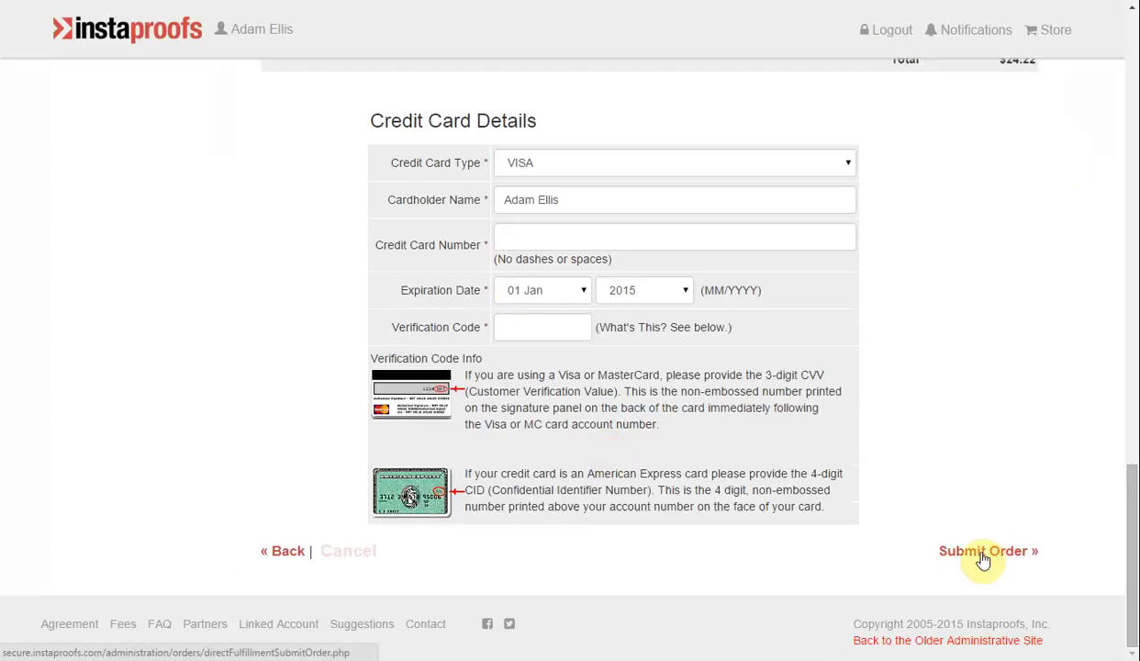